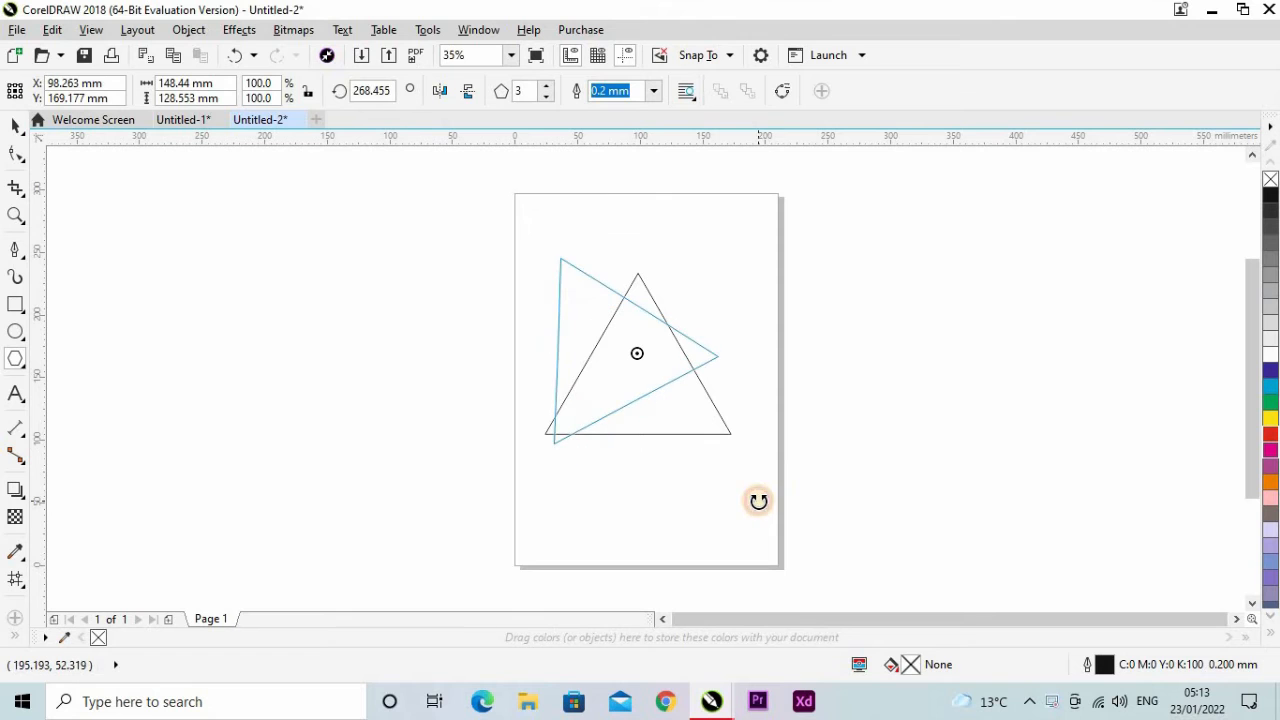
Round all three corners of the rotated triangle with a 13 mm fillet.
left_click(623, 388)
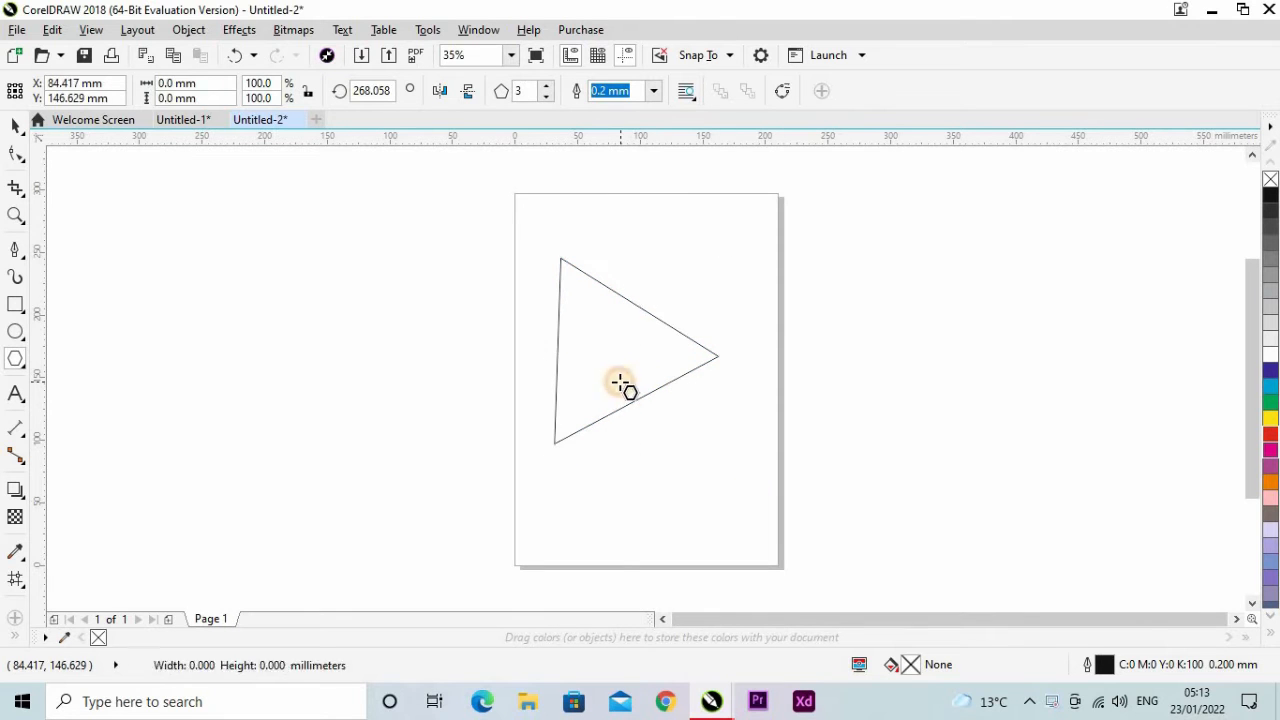
left_click(482, 30)
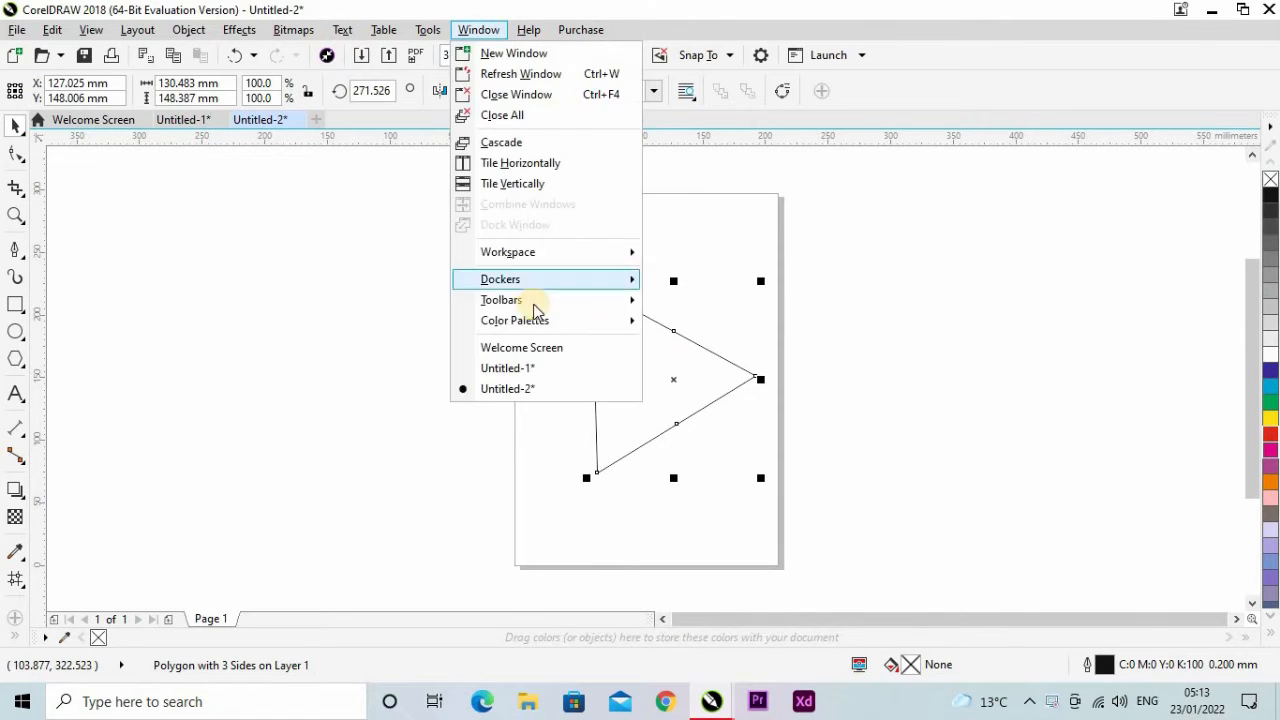
left_click(529, 281)
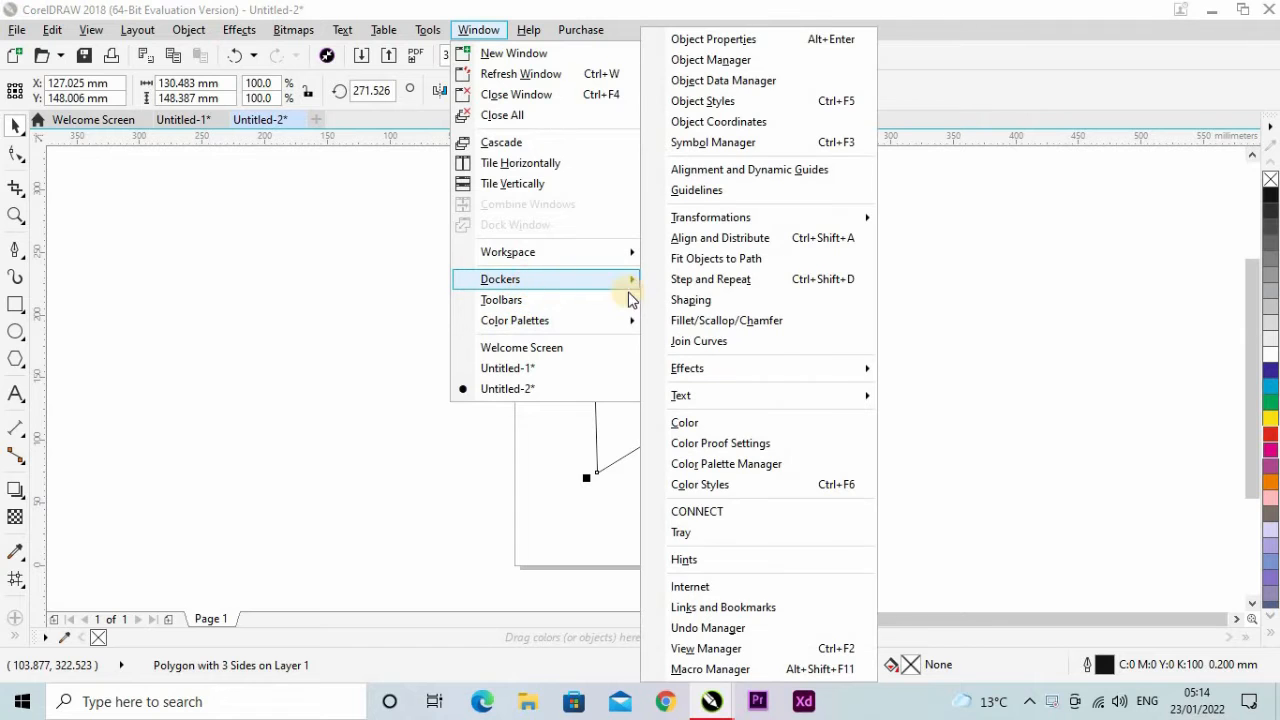
left_click(713, 318)
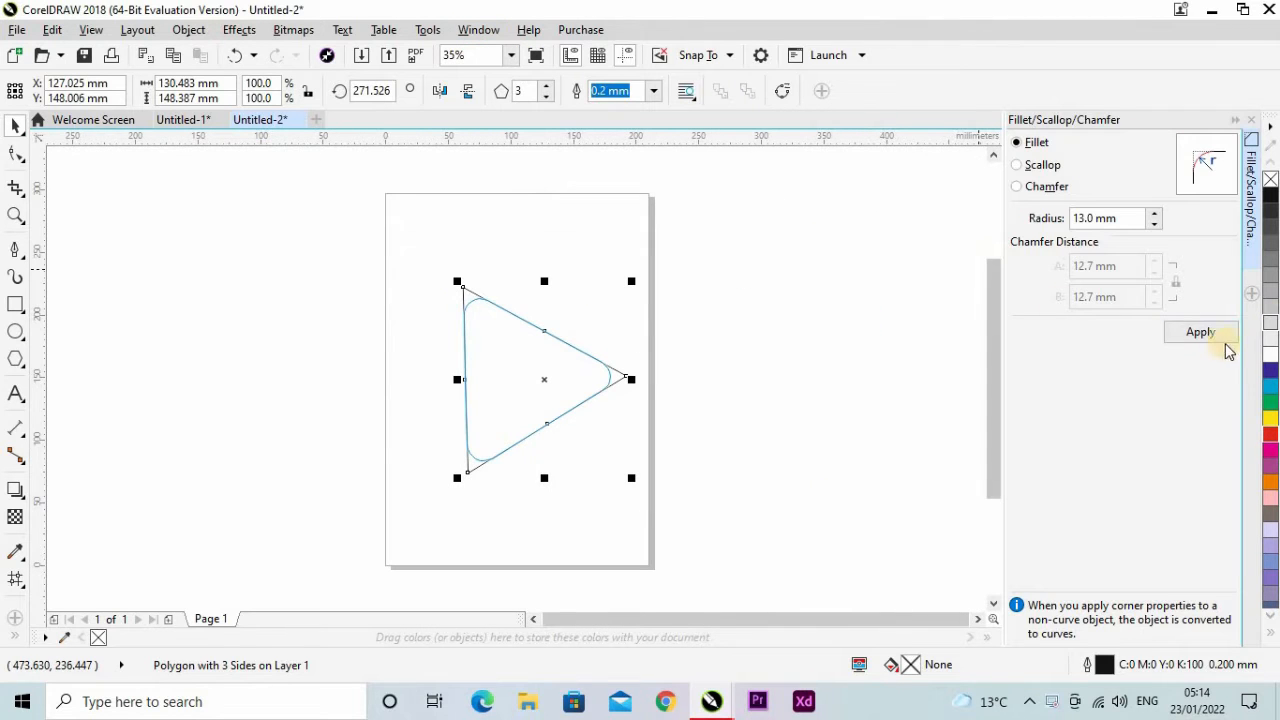
left_click(1210, 332)
left_click(705, 374)
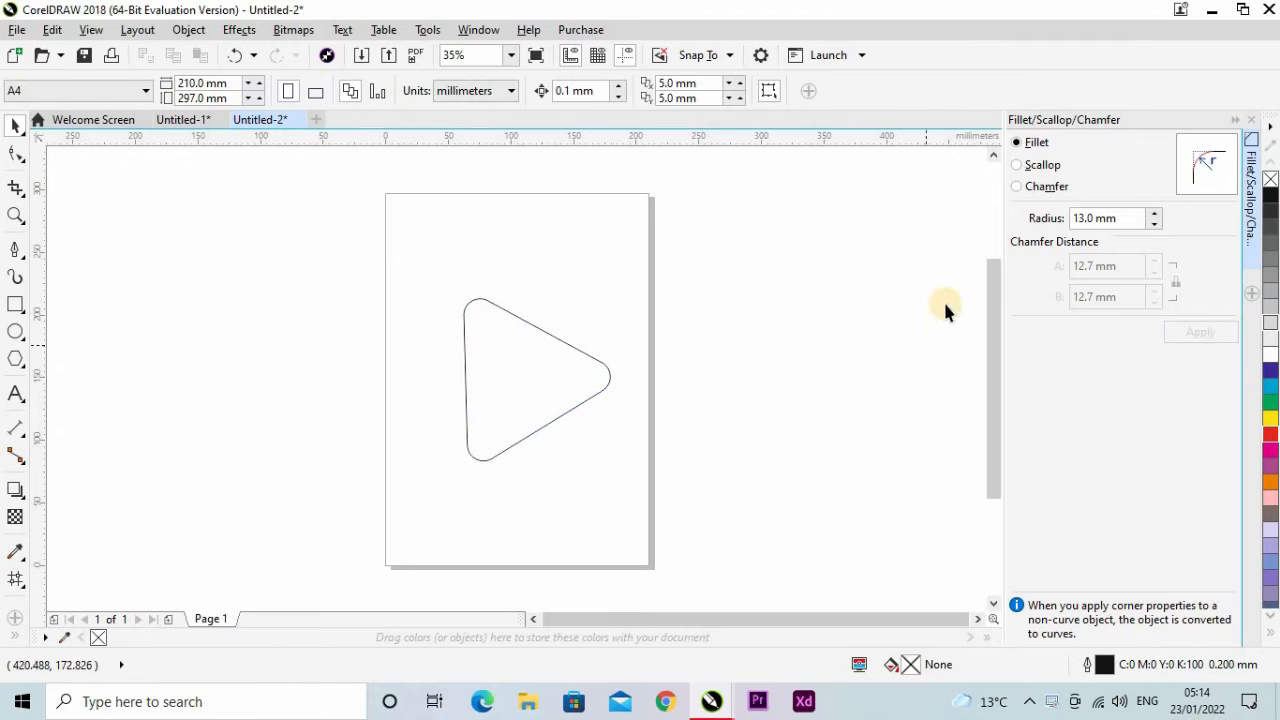
left_click(1249, 123)
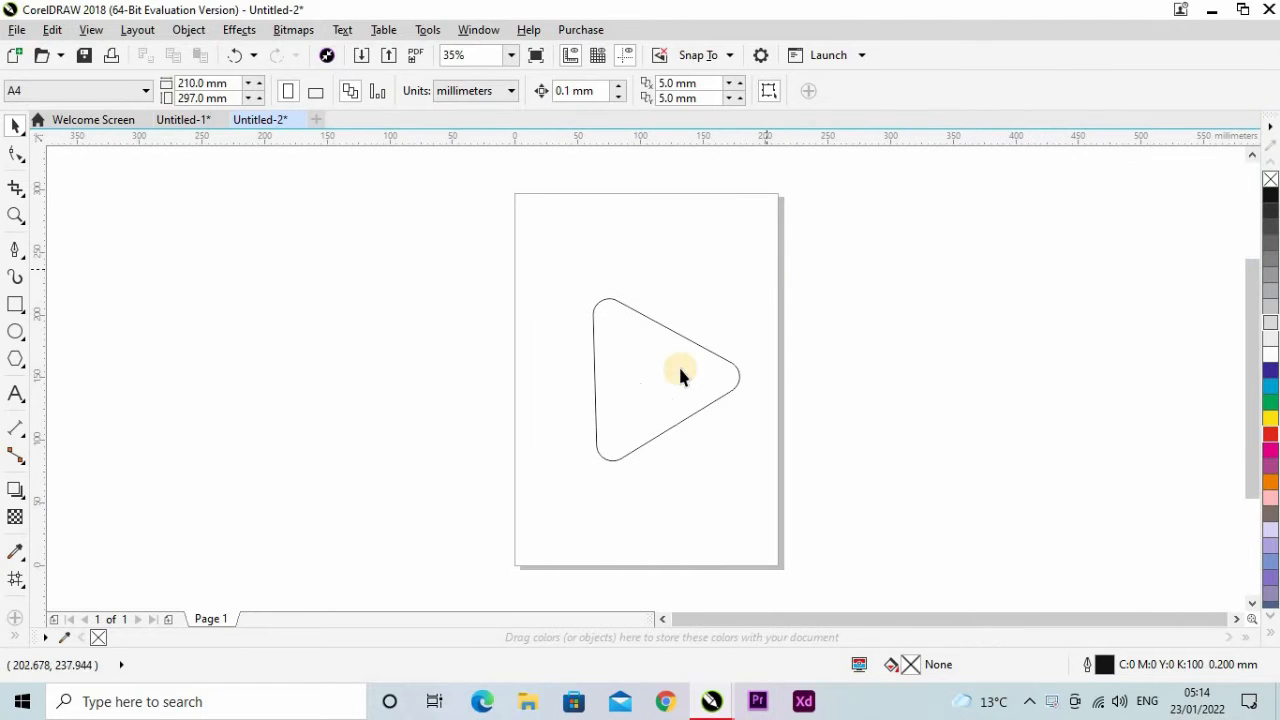
Move the rounded triangle slightly, centring it at about X 110.6 mm, Y 151.1 mm.
left_click(669, 377)
key("F10")
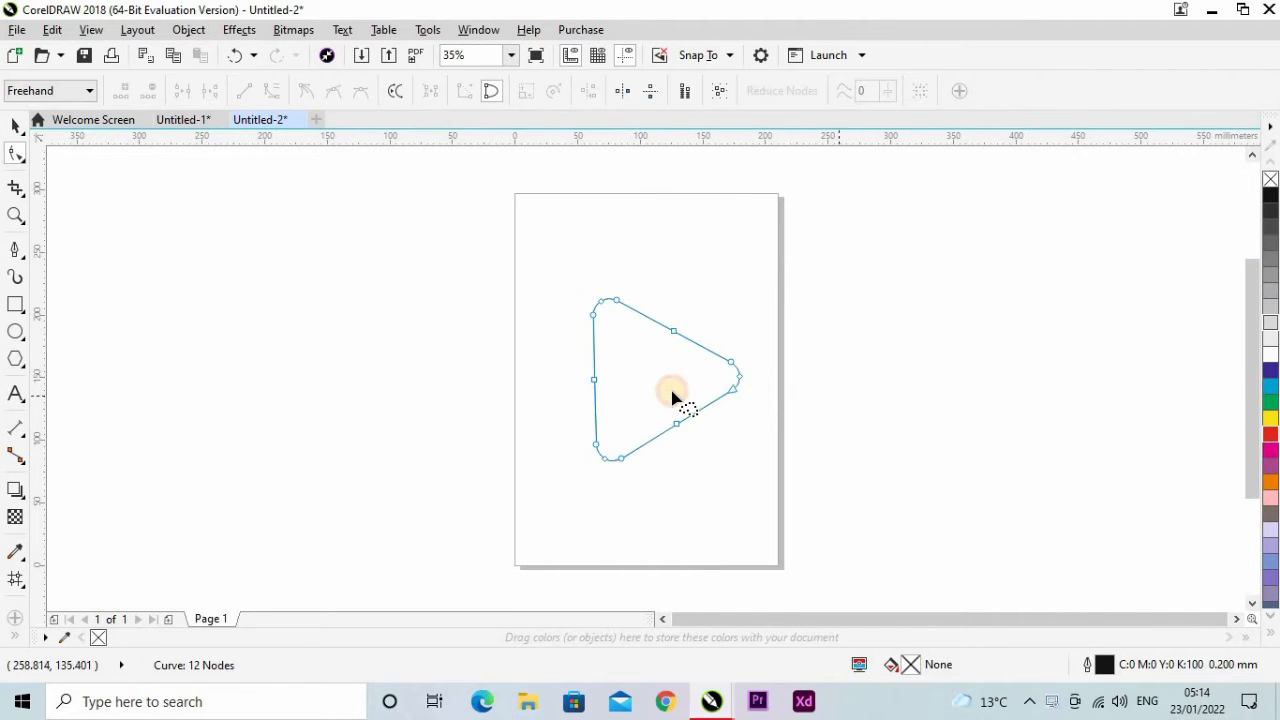
key("space")
left_click_drag(666, 383, 654, 380)
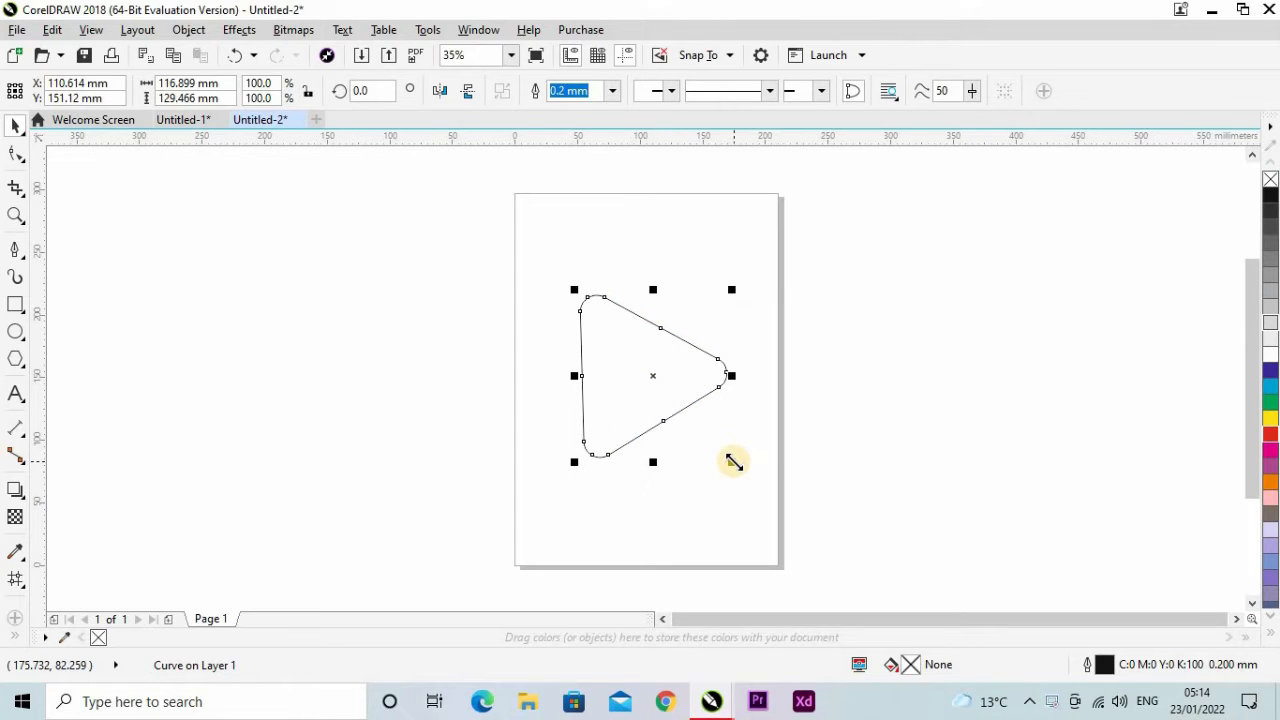
Set the A4 page to landscape and enlarge the rounded triangle to about 153 by 169 mm.
left_click(235, 300)
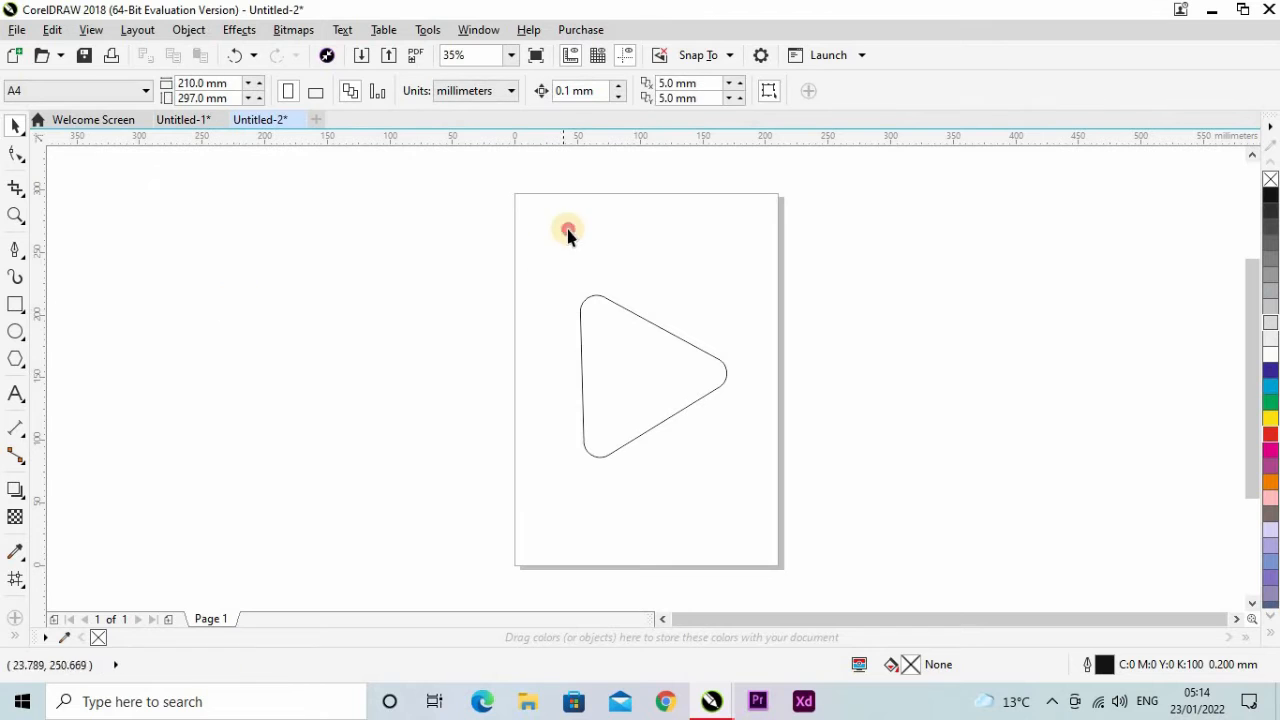
left_click_drag(177, 84, 203, 128)
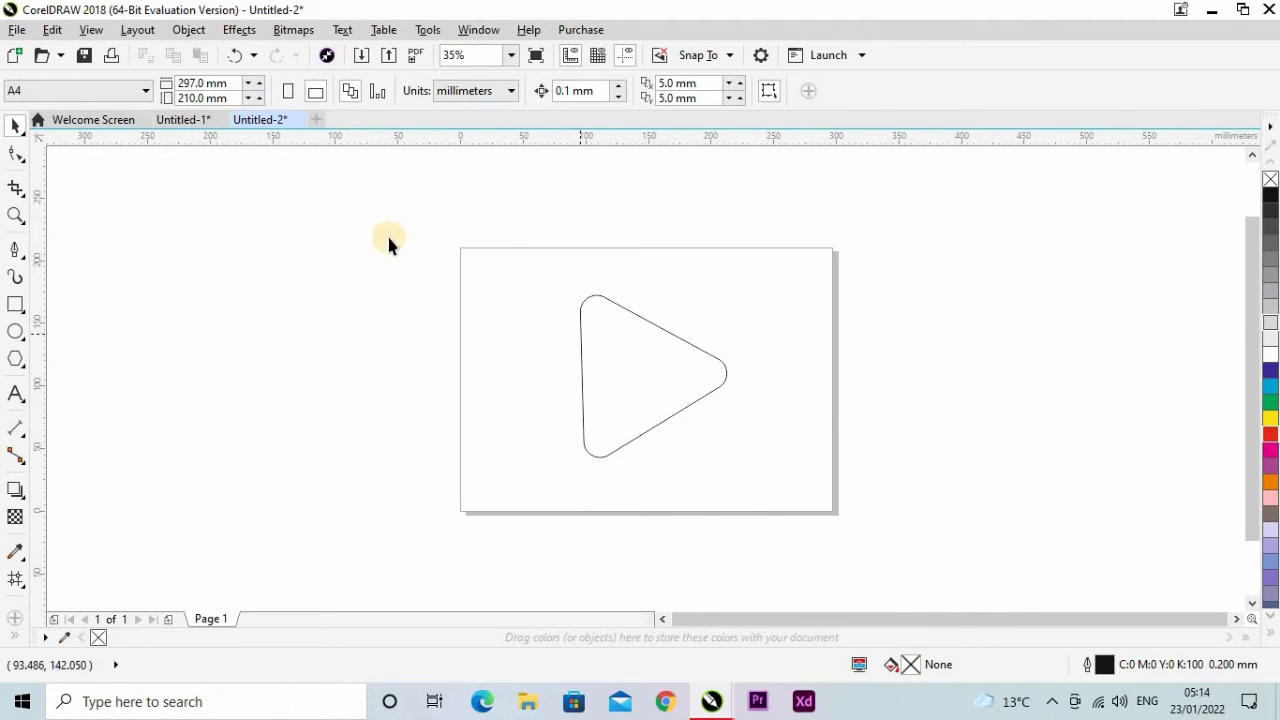
left_click_drag(884, 444, 882, 462)
left_click_drag(738, 467, 764, 494)
scroll(704, 351, "up", 1)
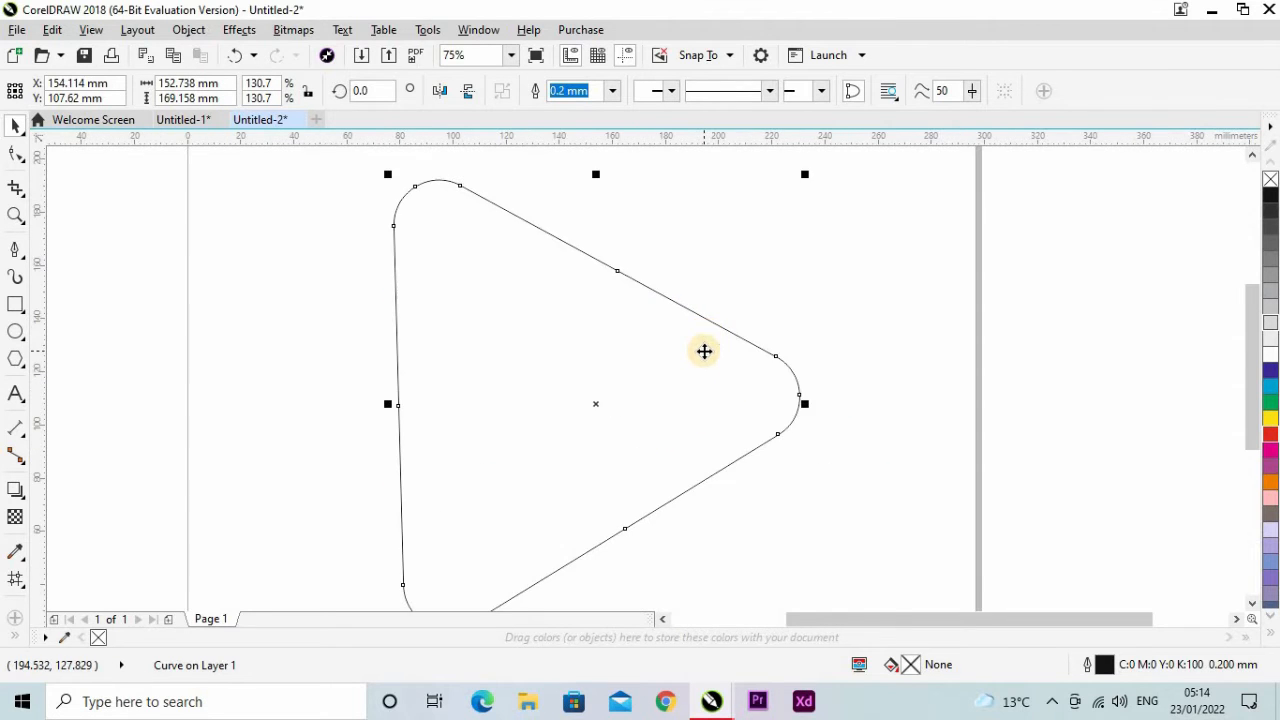
scroll(645, 374, "down", 1)
left_click(848, 422)
left_click(15, 331)
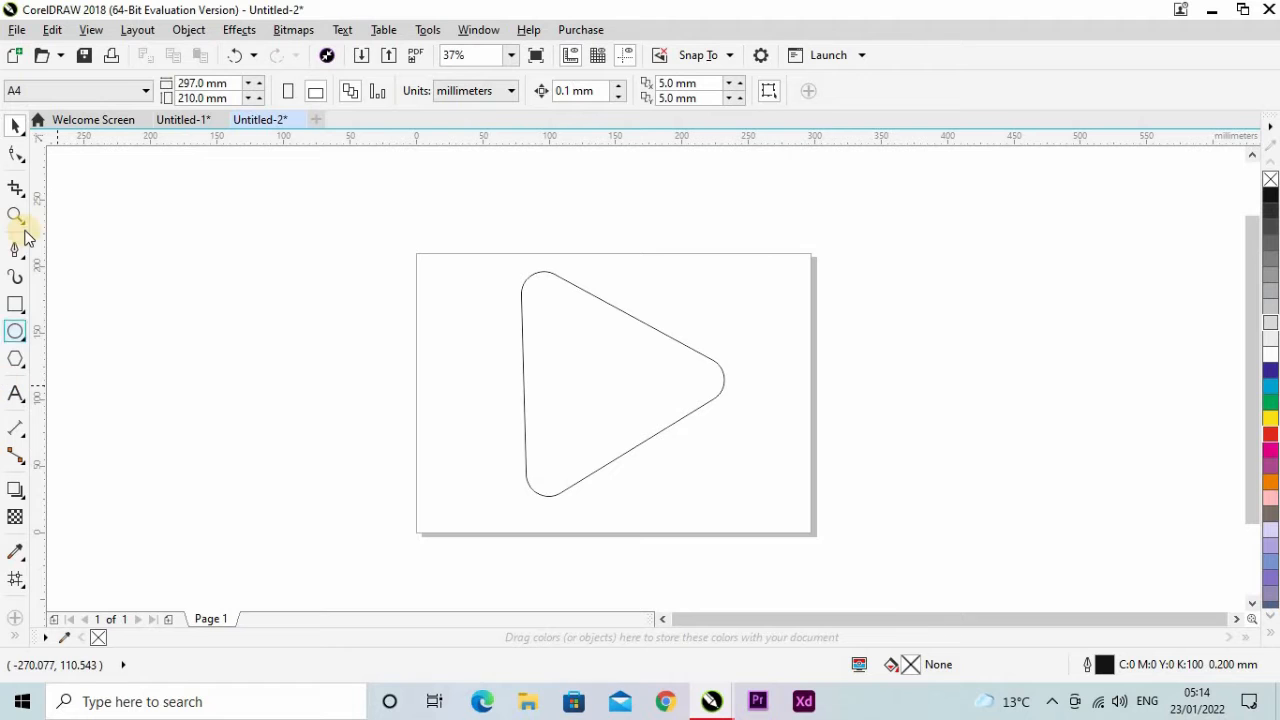
left_click(15, 250)
scroll(646, 378, "up", 1)
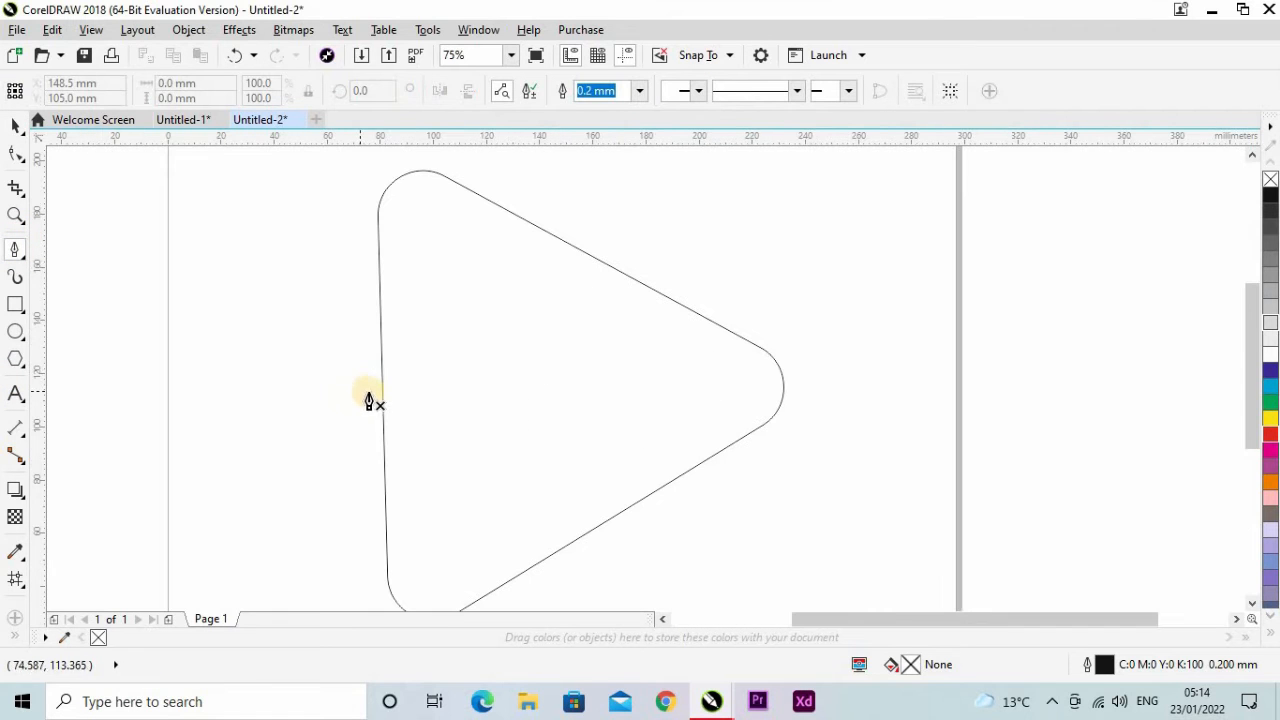
left_click(384, 422)
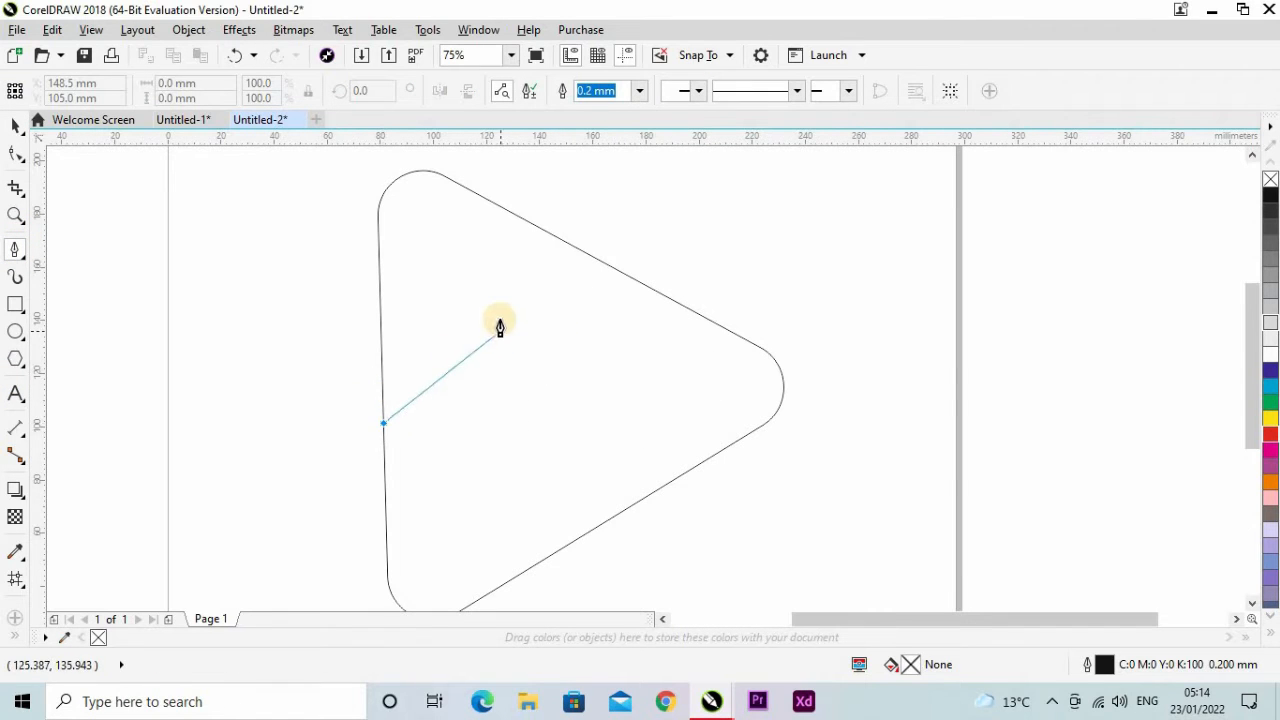
left_click_drag(500, 321, 452, 371)
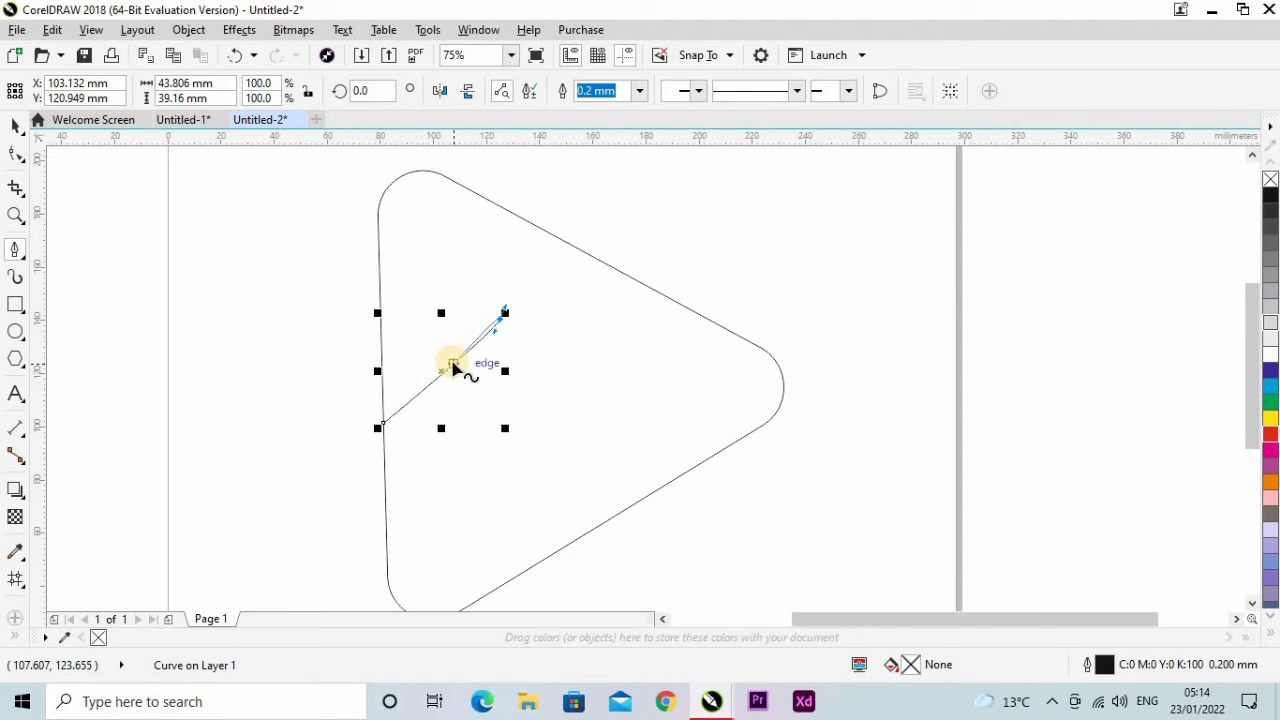
key("ctrl+z")
Draw a wavy Bézier curve about 127 by 123 mm from the triangle's left edge, past its upper edge, to its lower edge.
left_click(383, 413)
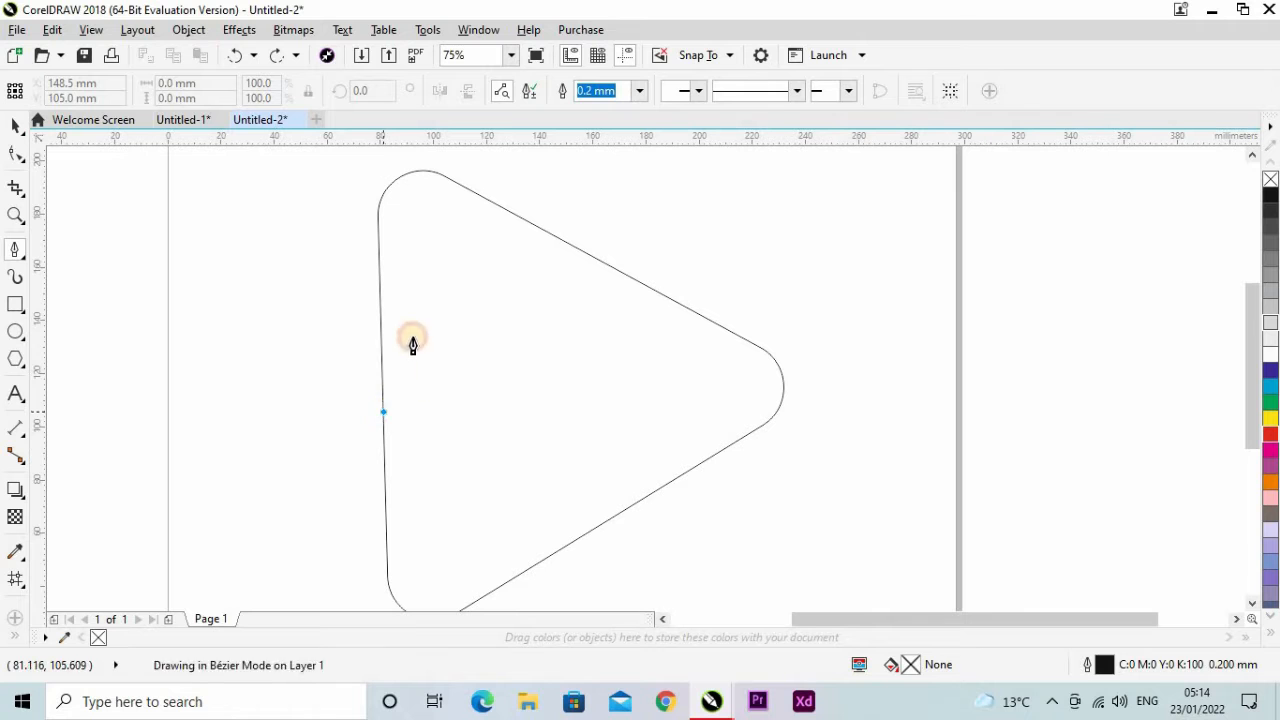
left_click_drag(430, 331, 506, 303)
left_click_drag(538, 259, 548, 243)
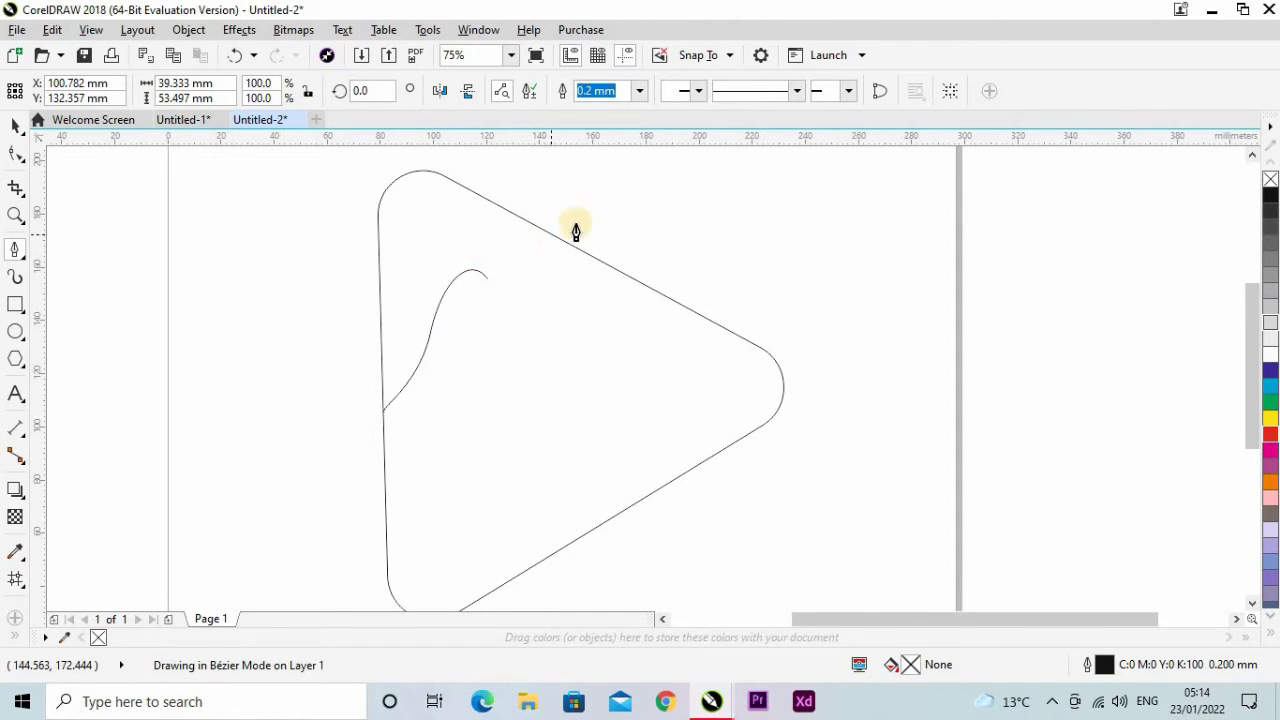
left_click_drag(649, 196, 649, 195)
left_click_drag(660, 249, 682, 251)
left_click_drag(721, 238, 727, 296)
left_click_drag(600, 311, 674, 350)
left_click_drag(694, 396, 677, 429)
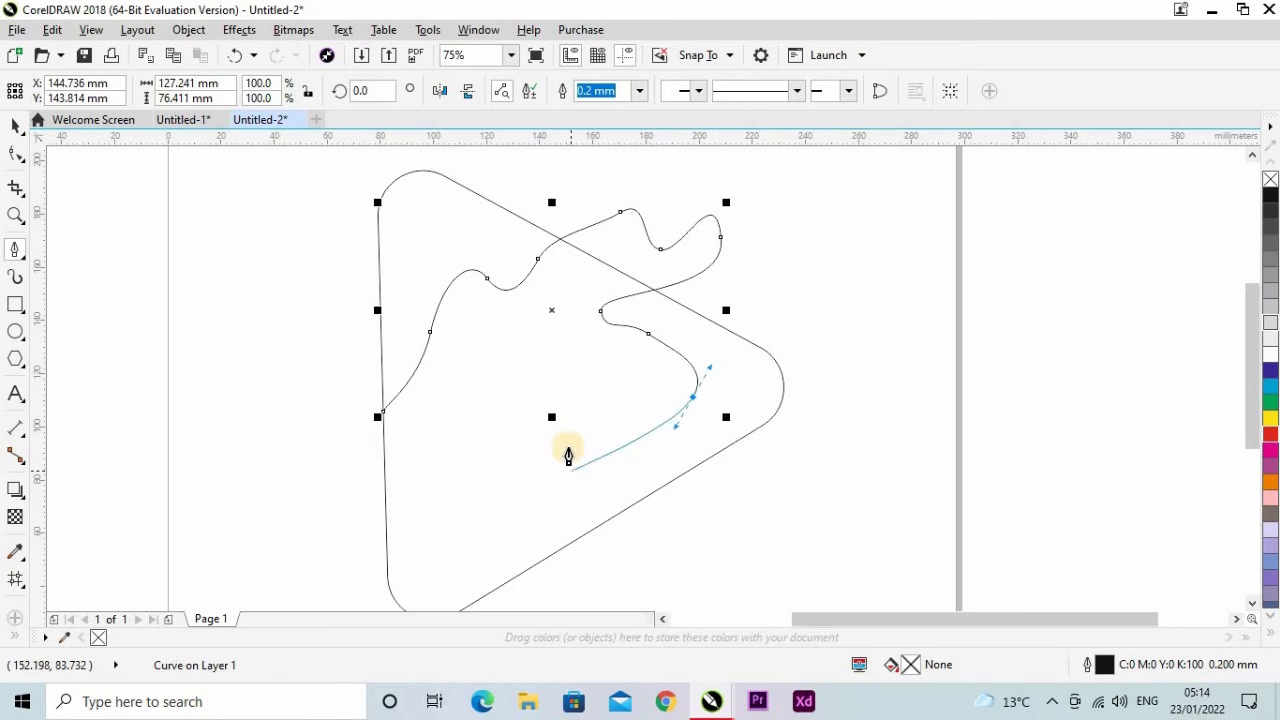
left_click_drag(568, 443, 572, 541)
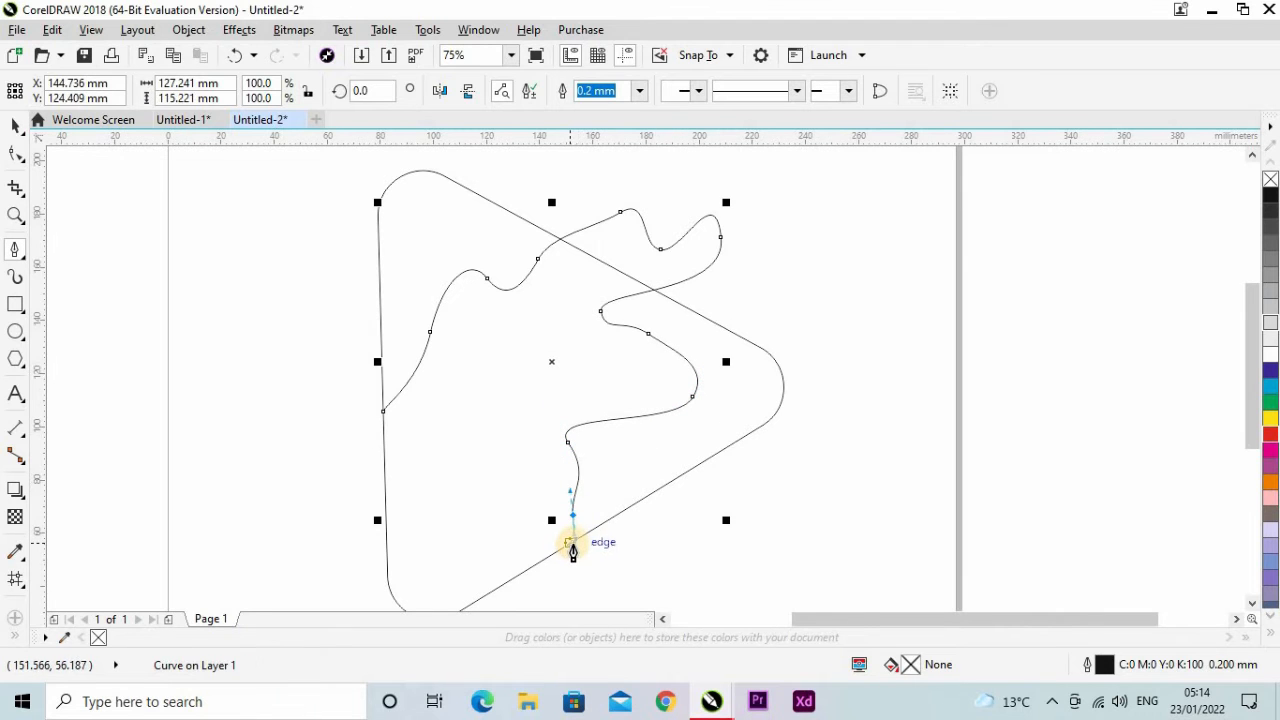
scroll(572, 548, "up", 3)
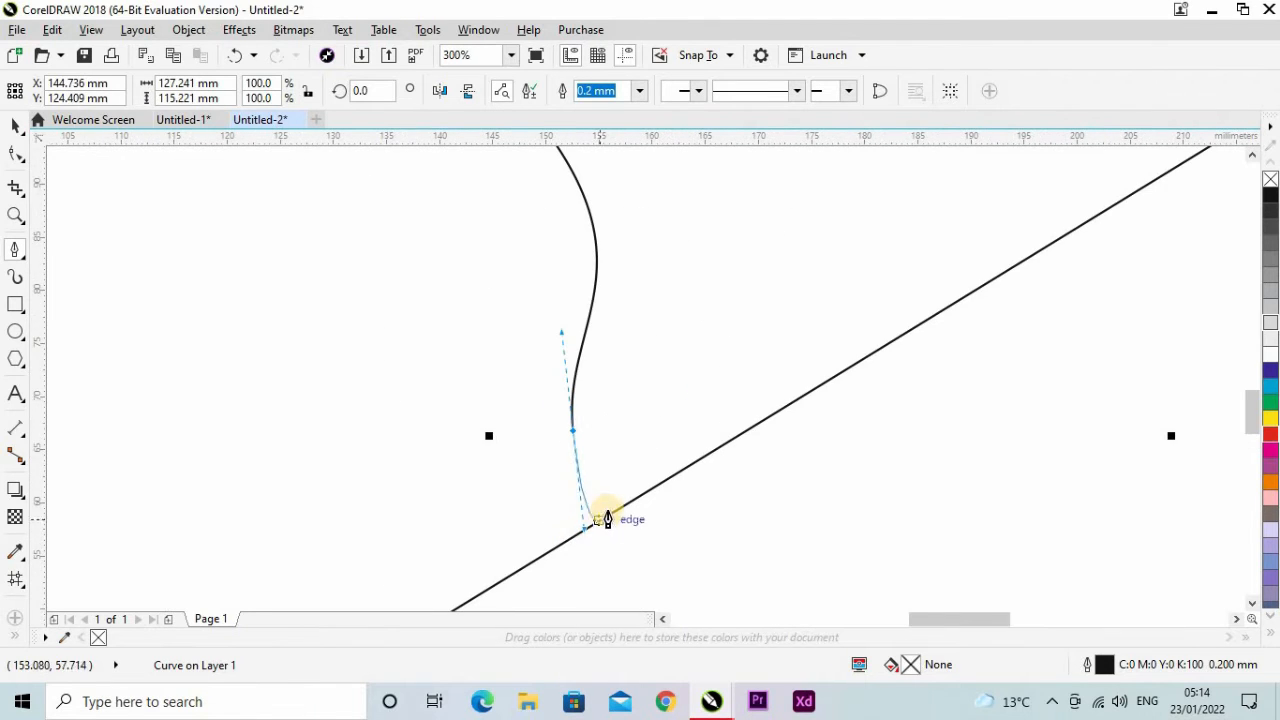
left_click(616, 515)
key("space")
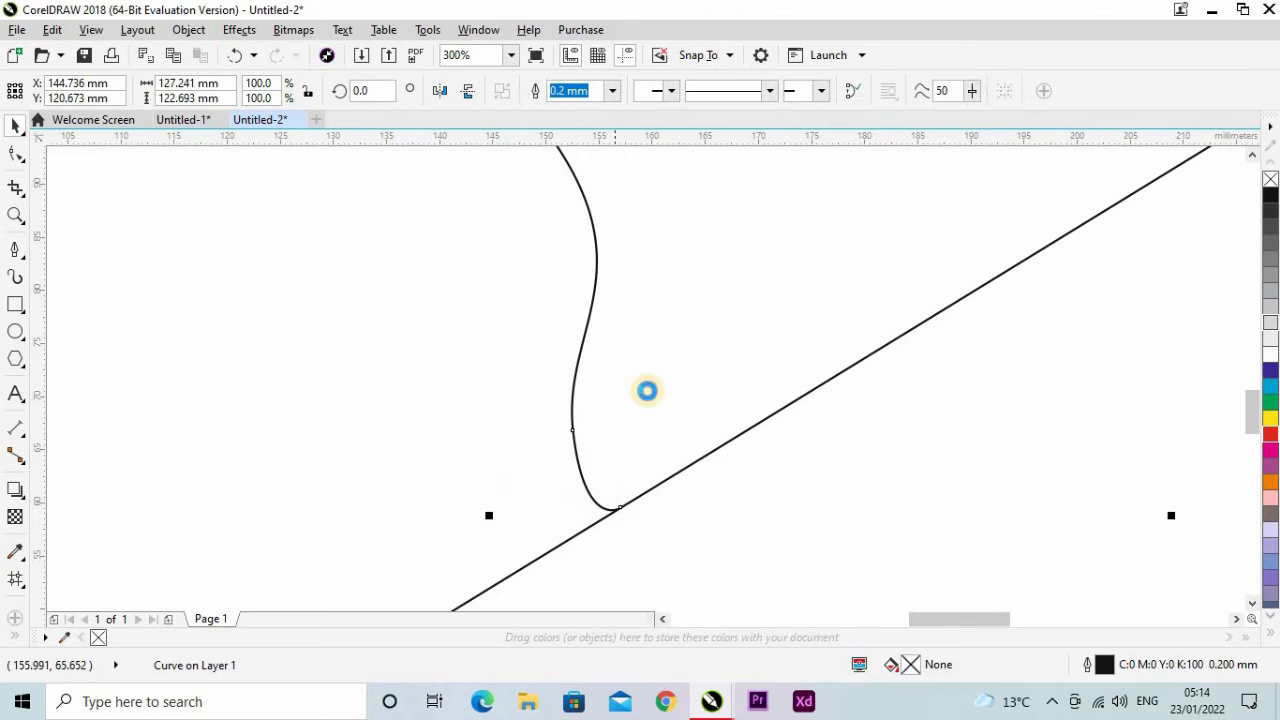
scroll(483, 411, "down", 4)
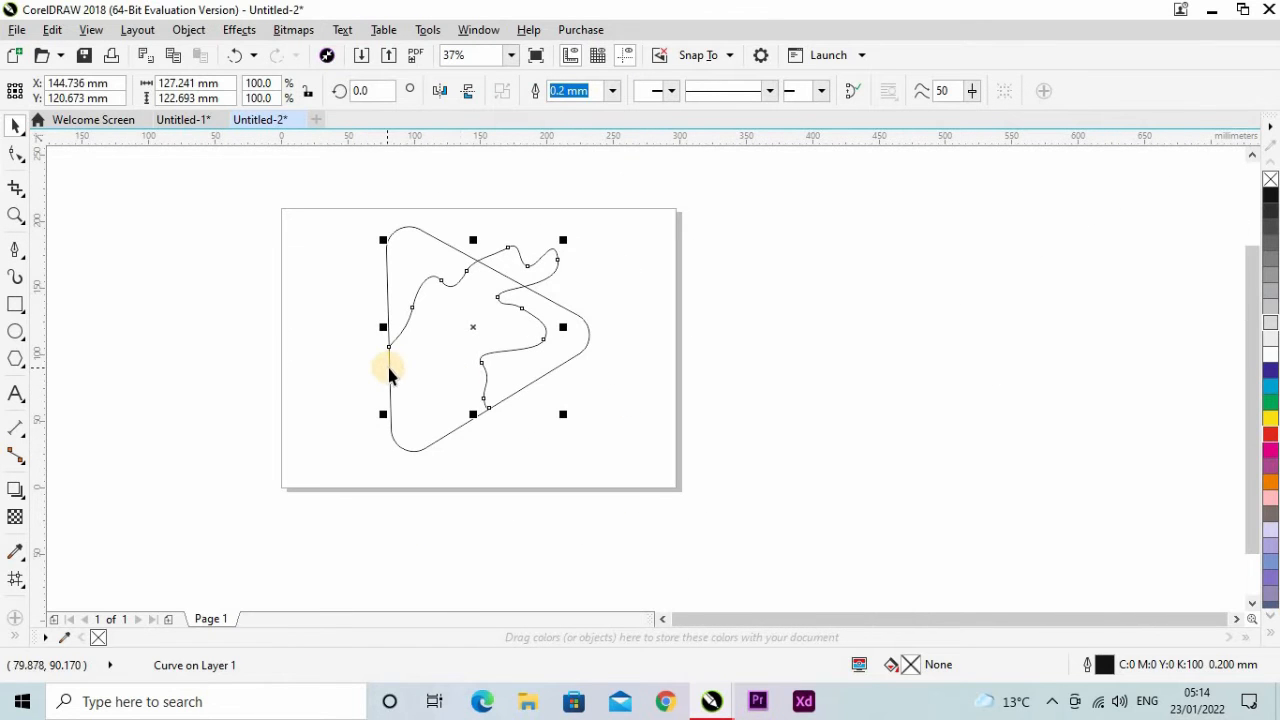
Draw an arched Bézier curve about 58 by 37 mm across the triangle's lower-left corner, from the left edge to the lower edge.
scroll(383, 414, "up", 1)
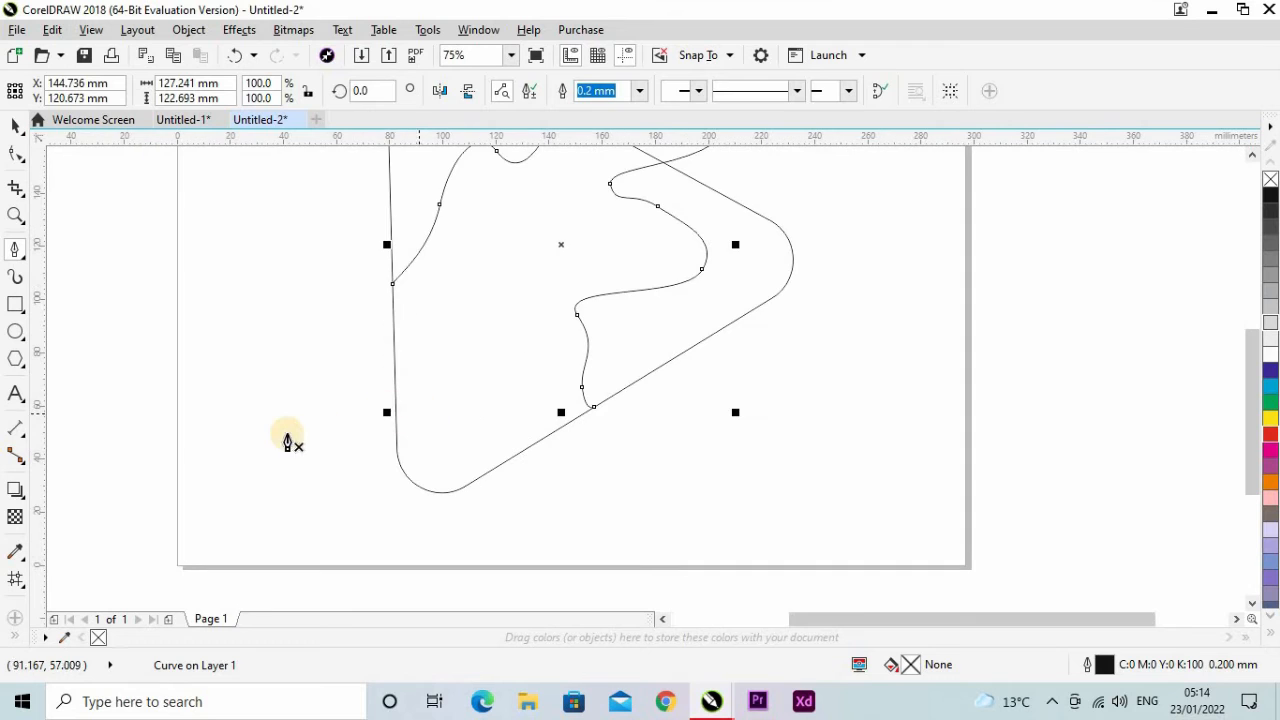
key("space")
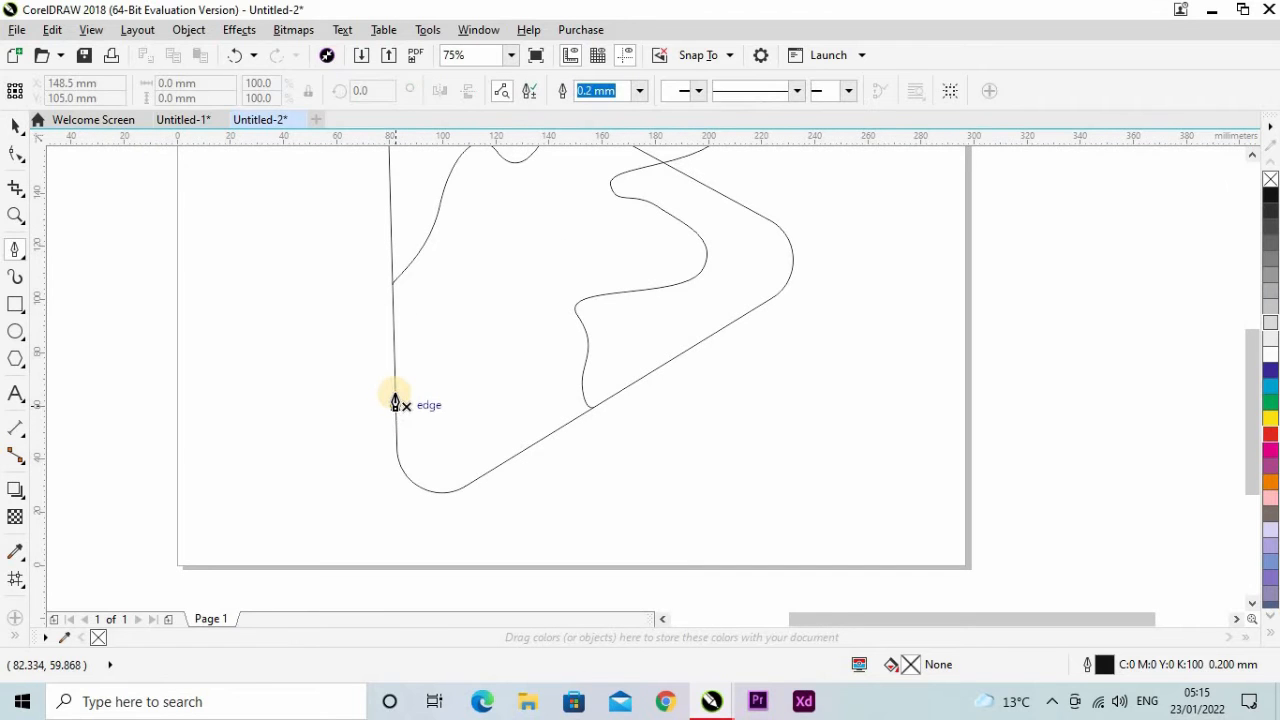
left_click(396, 385)
left_click_drag(548, 434, 575, 373)
mouse_move(546, 563)
left_mouse_down()
mouse_move(563, 623)
mouse_move(611, 517)
mouse_move(580, 571)
mouse_move(549, 557)
mouse_move(561, 552)
left_mouse_up()
key("space")
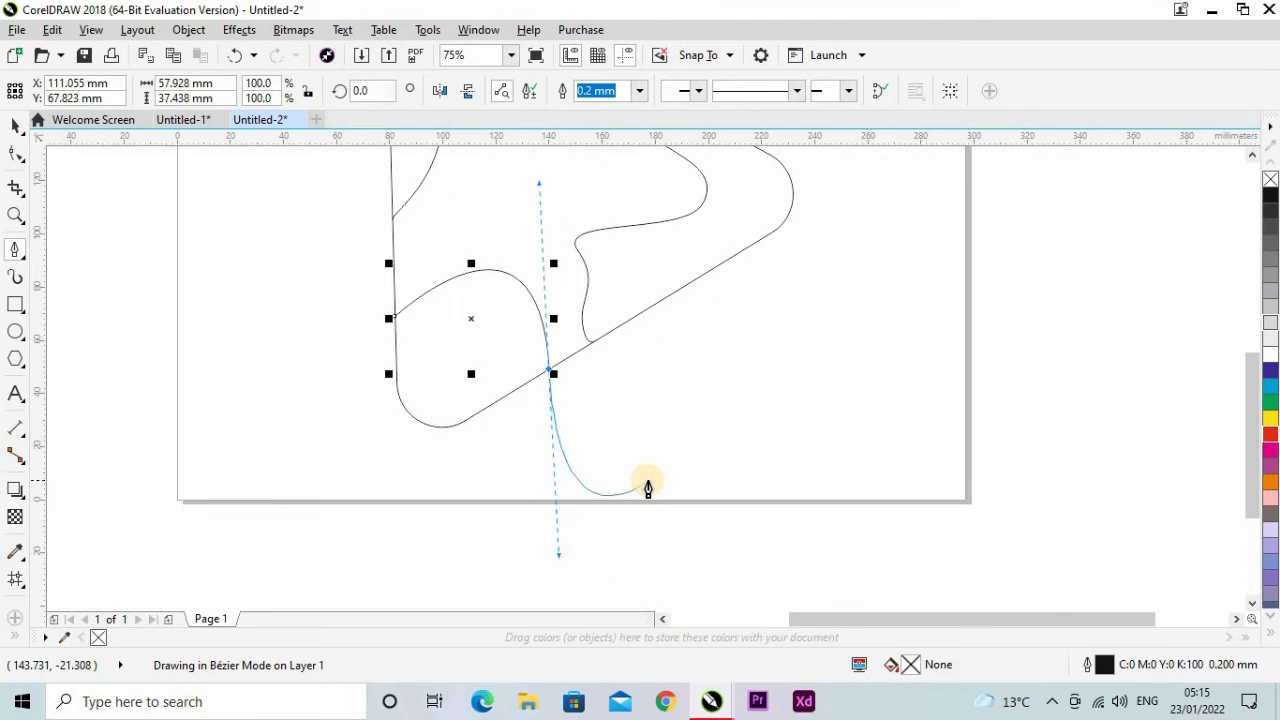
left_click(657, 449)
scroll(476, 393, "down", 2)
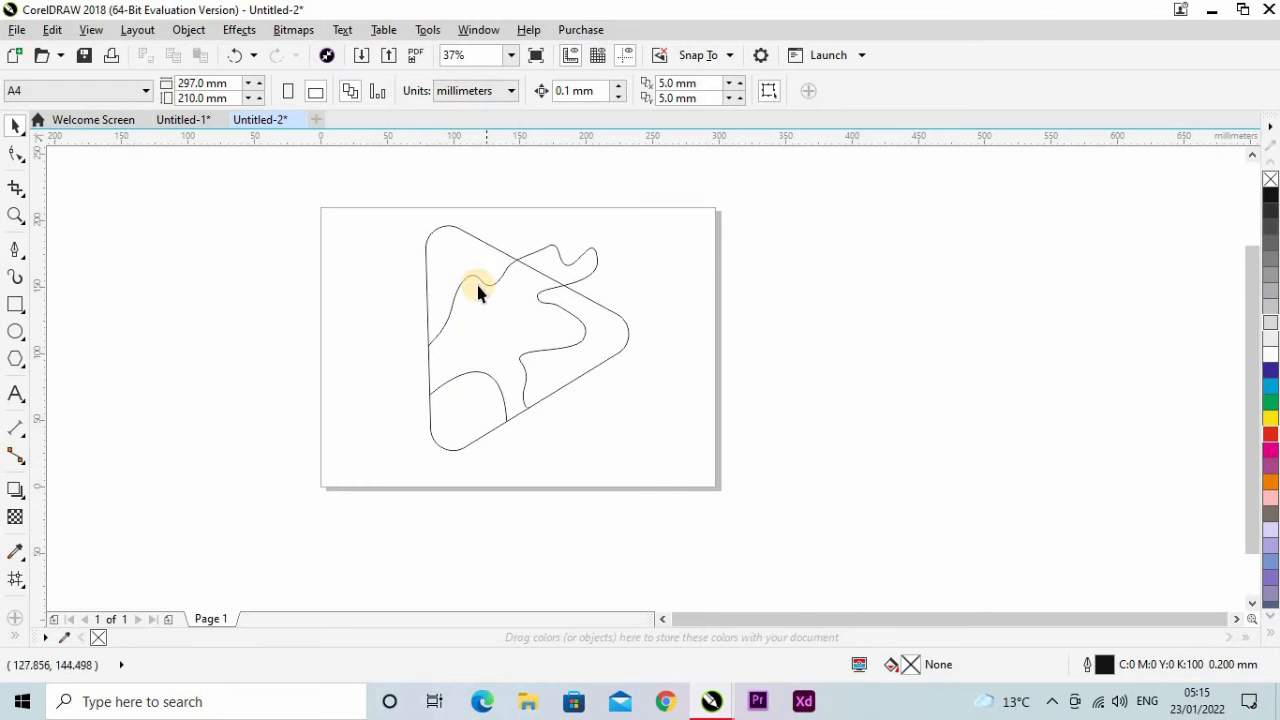
Smart-fill the region enclosed by the arch in the triangle's lower-left corner with blue-grey (C40 M20 Y0 K40).
scroll(489, 408, "up", 2)
scroll(475, 368, "down", 2)
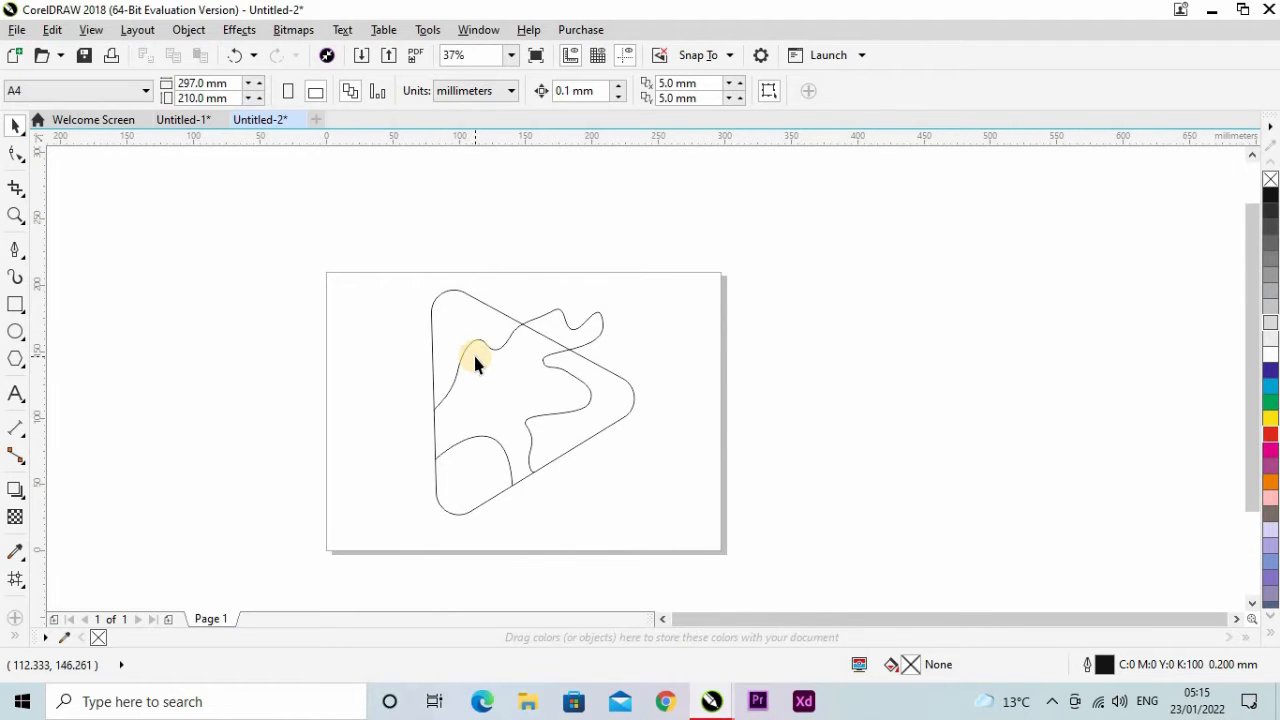
left_click(17, 638)
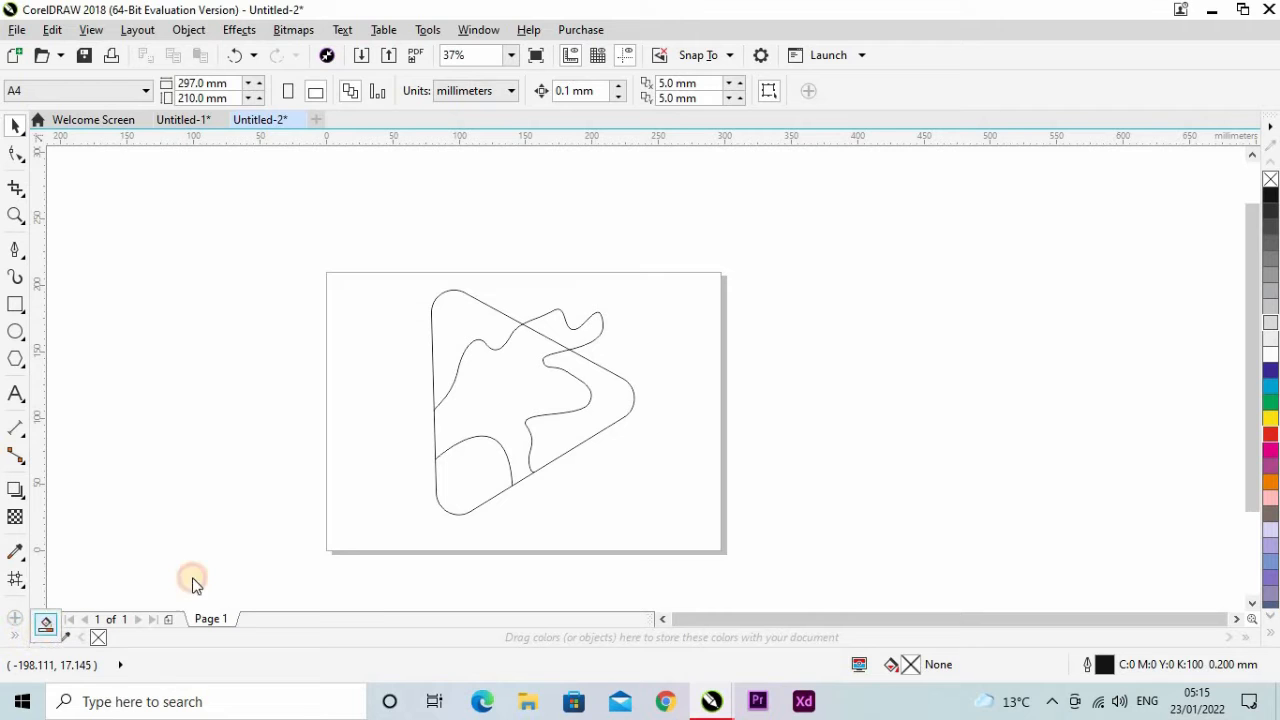
left_click(470, 472)
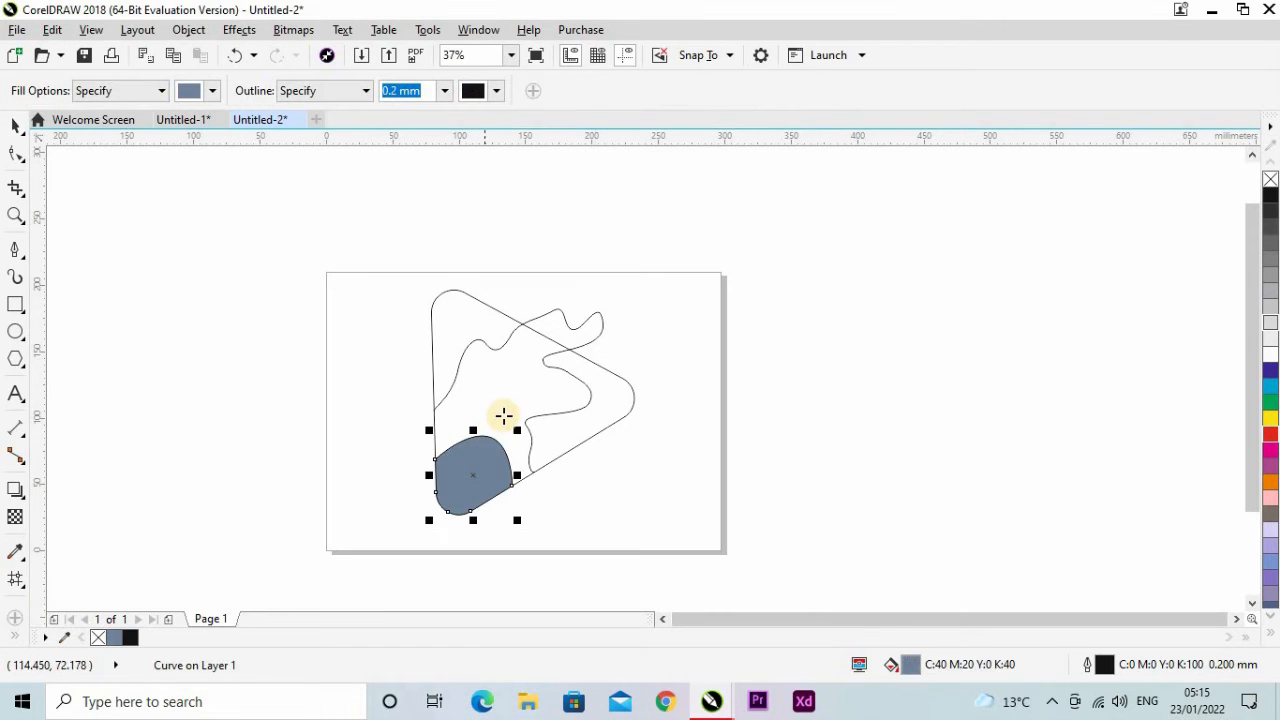
key("space")
Fill the whole rounded triangle with a medium grey.
left_click(592, 420)
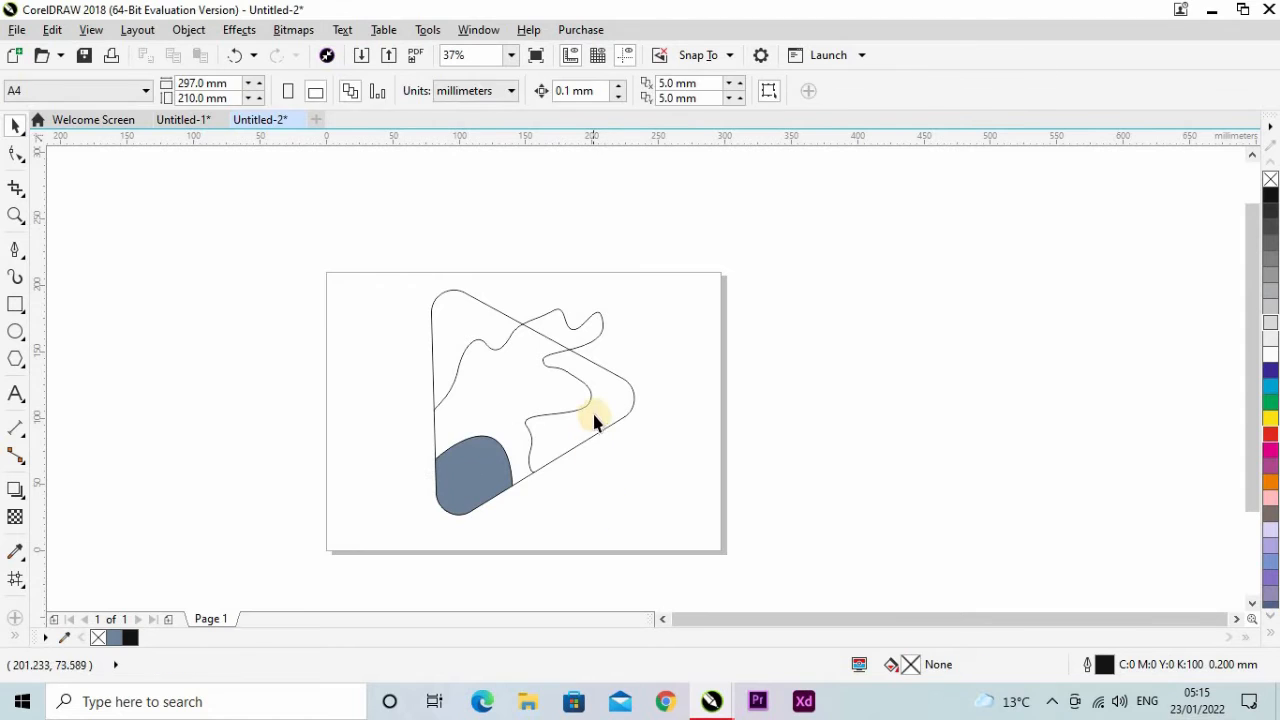
left_click(620, 417)
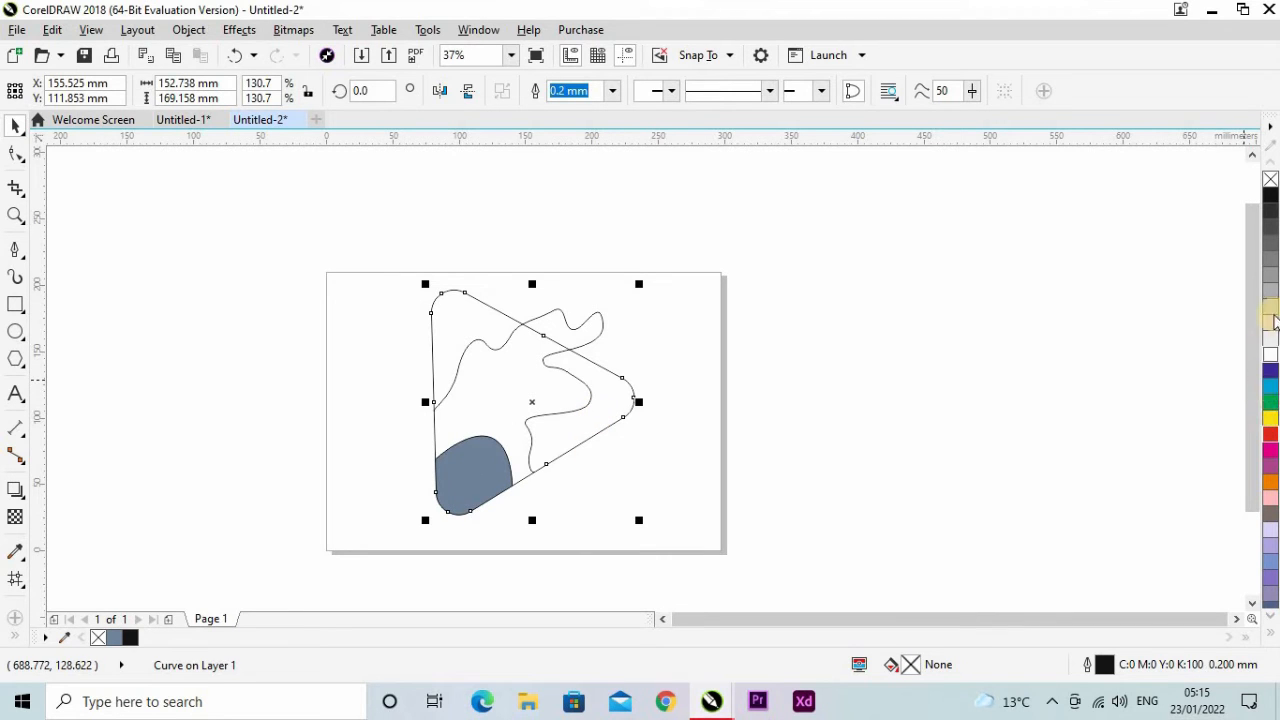
left_click(837, 431)
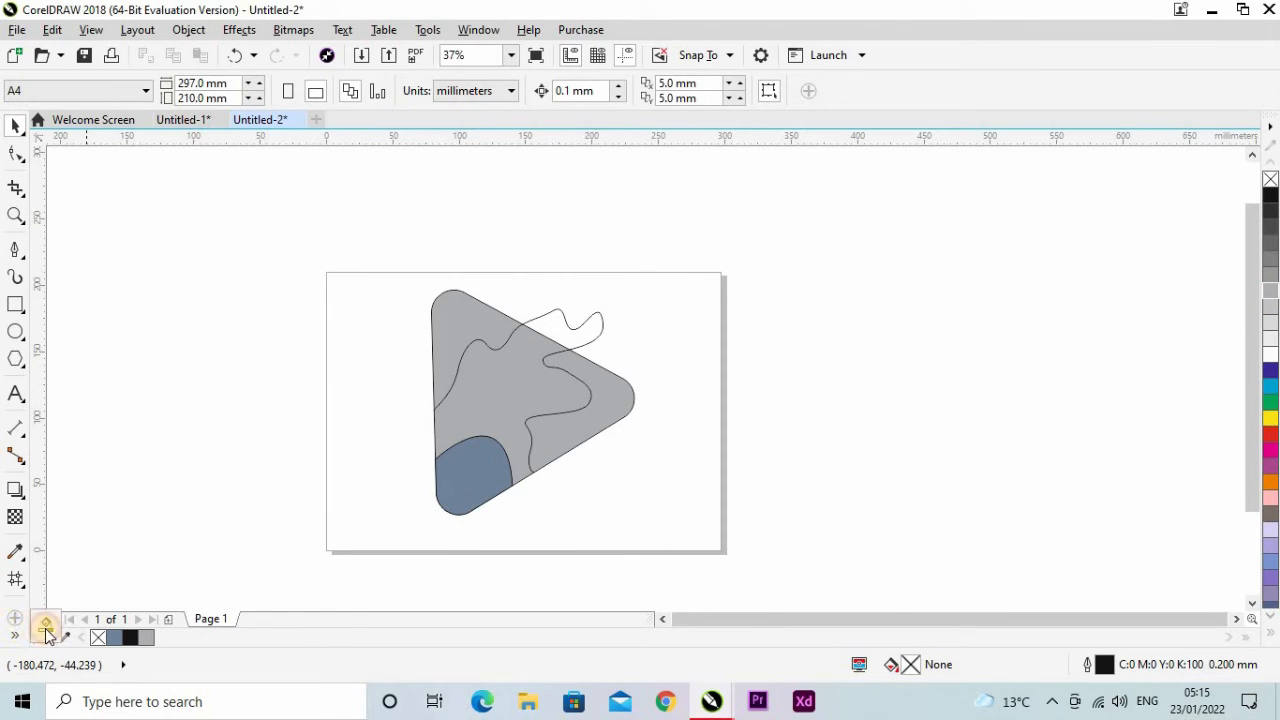
key("space")
left_click(509, 393)
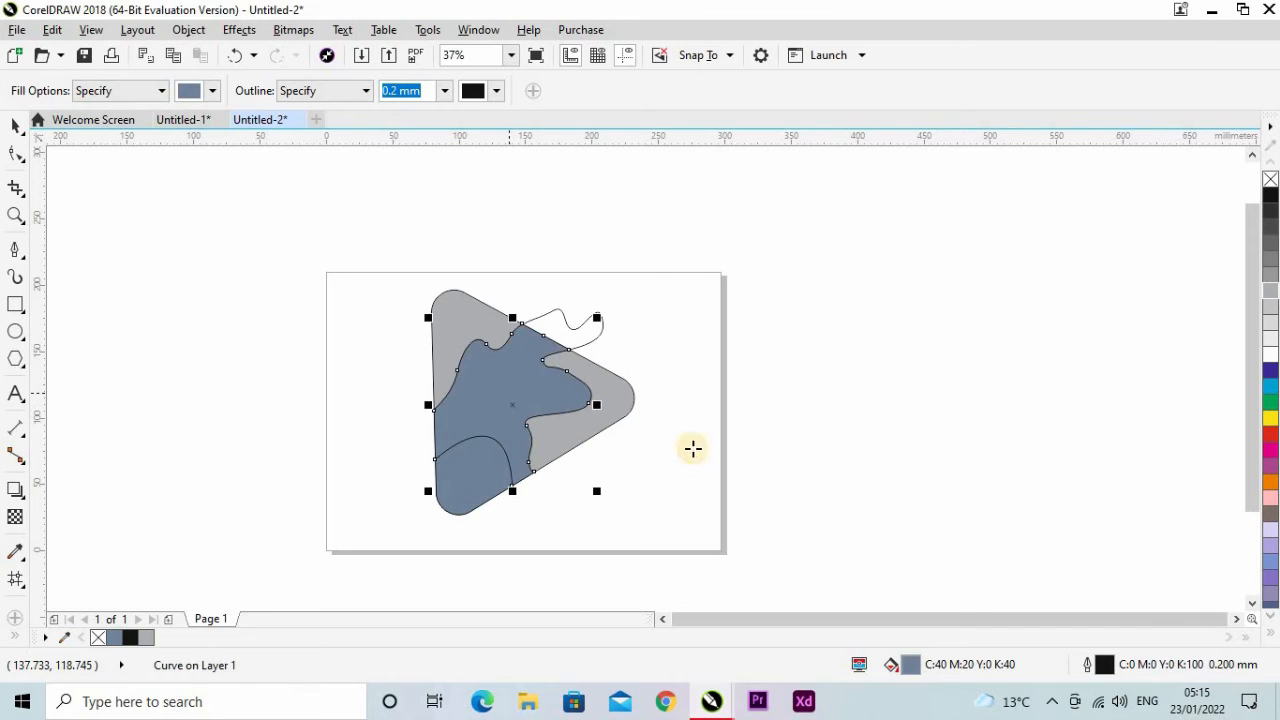
key("ctrl+z")
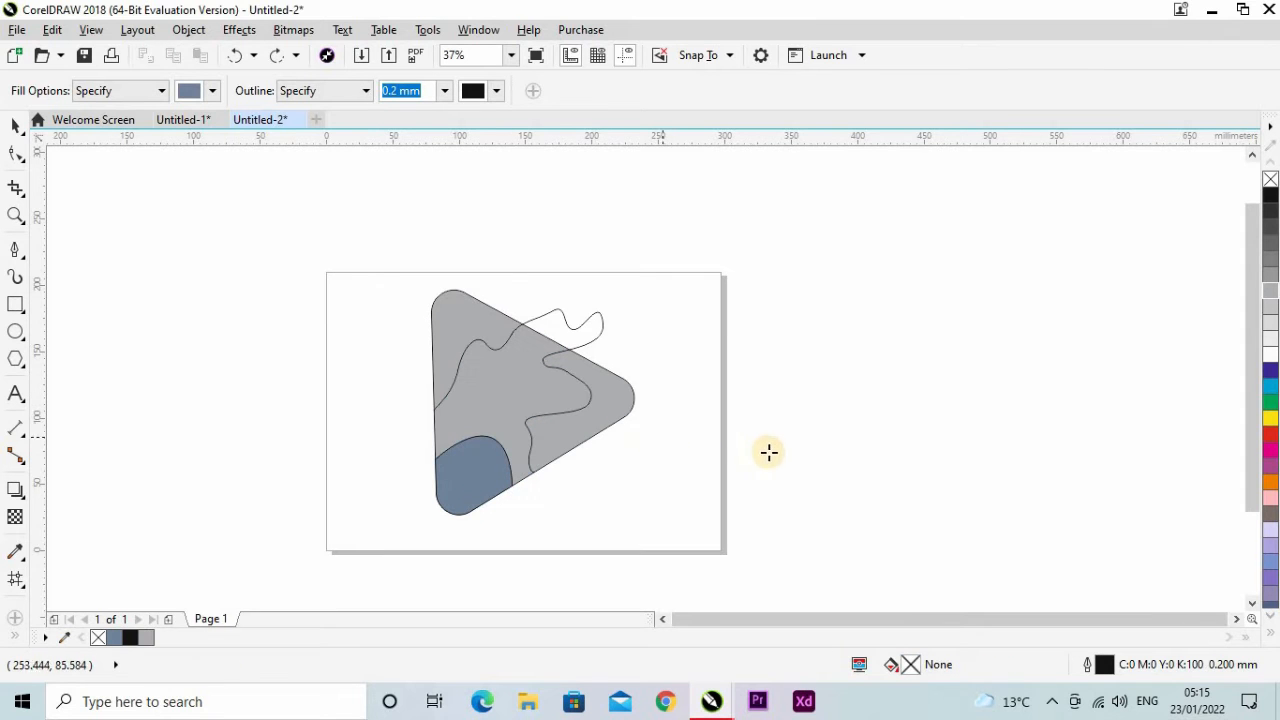
key("space")
Smart-fill the wavy curve's region inside the triangle and its overhang beyond the upper edge with blue-grey (C40 M20 Y0 K40).
left_click(597, 335)
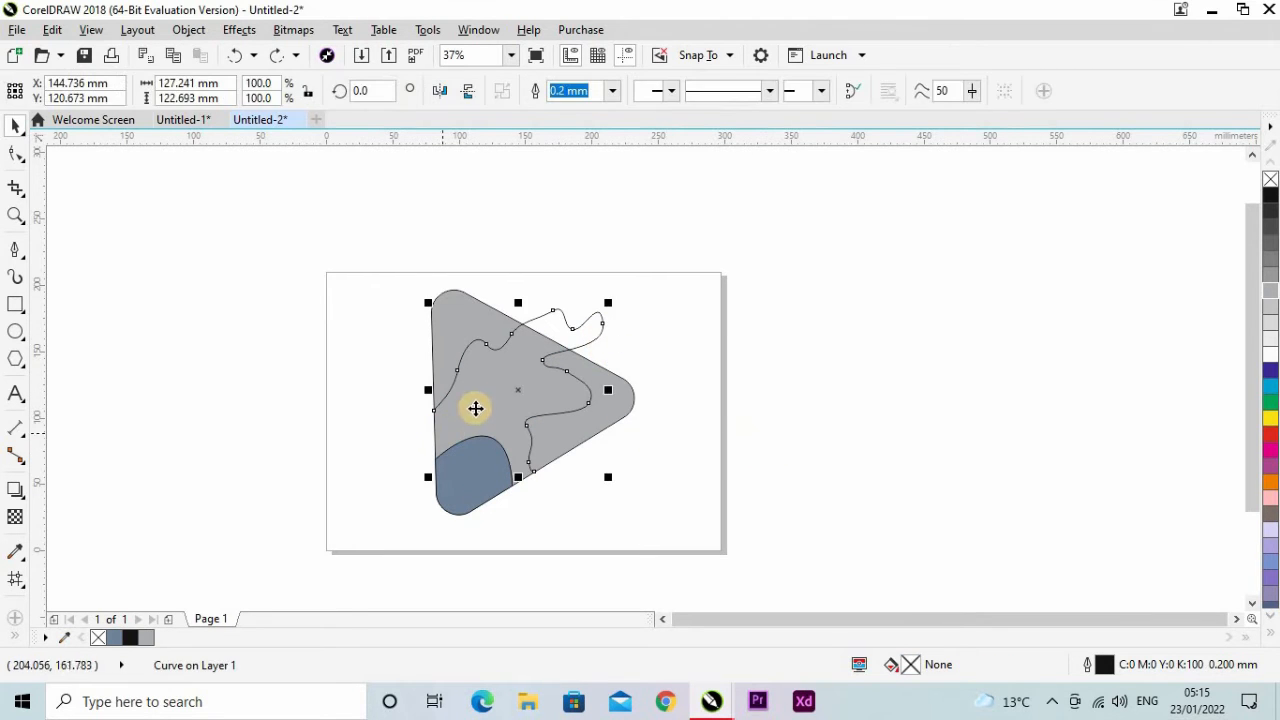
left_click(17, 640)
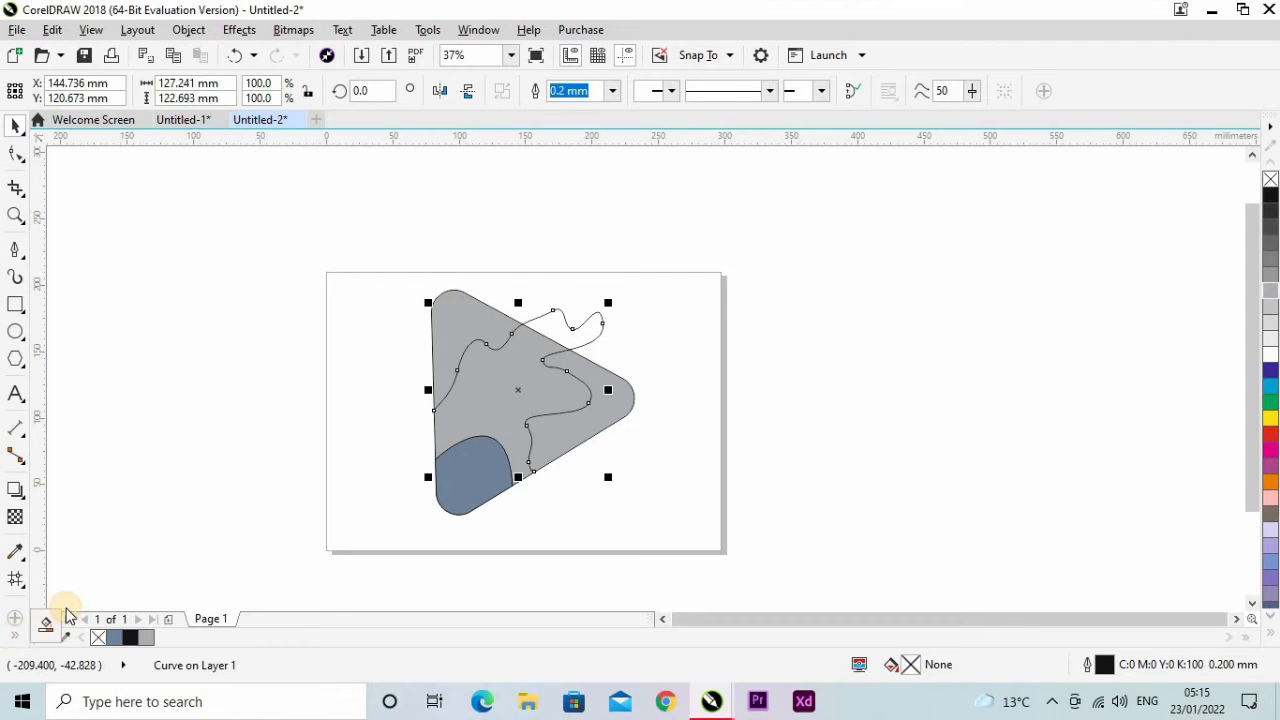
left_click(491, 377)
left_click(554, 333)
left_click(784, 367)
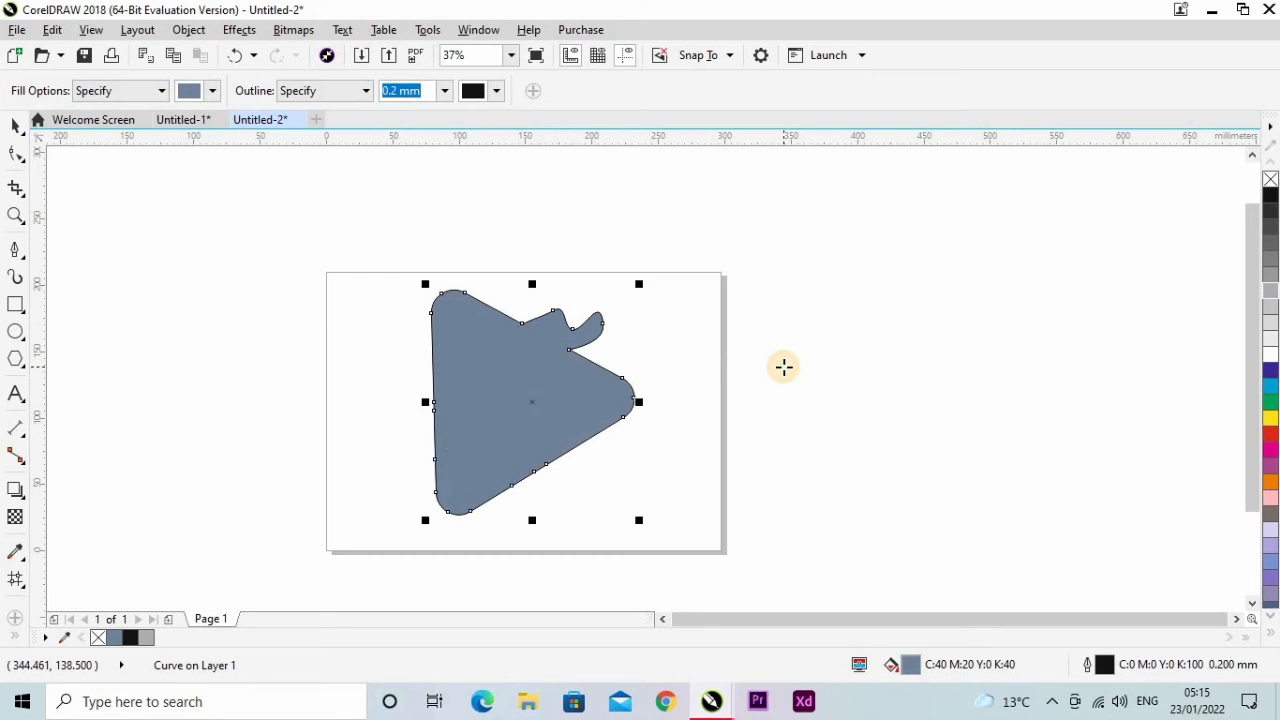
key("ctrl+z")
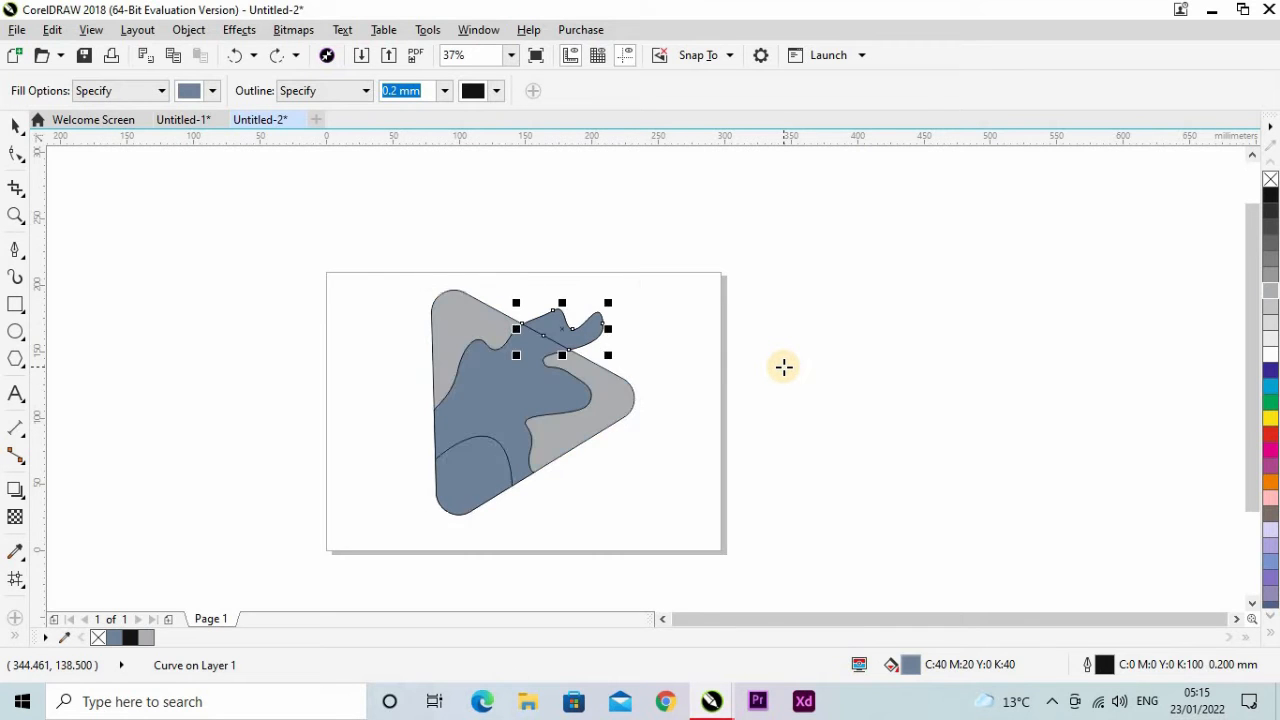
Combine the blue-grey wavy region and its overhang beyond the upper edge into a single curve.
key("space")
left_click(693, 340)
scroll(529, 357, "up", 1)
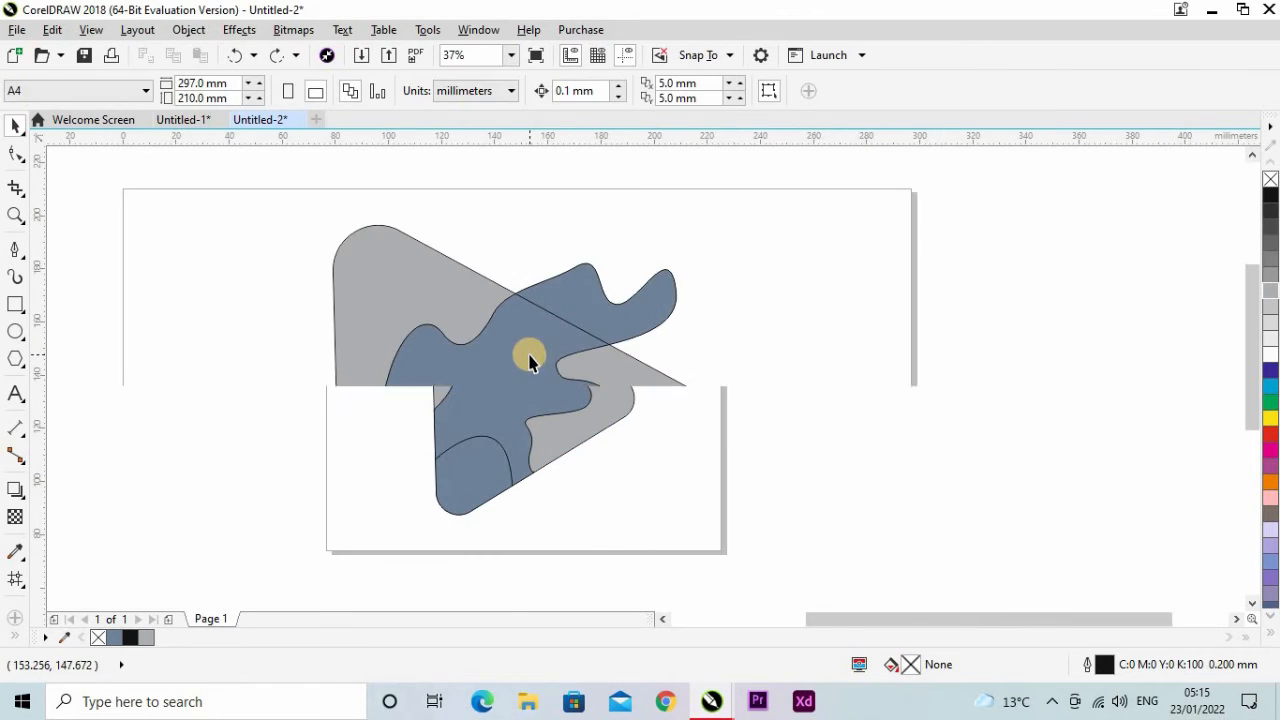
left_click(491, 402)
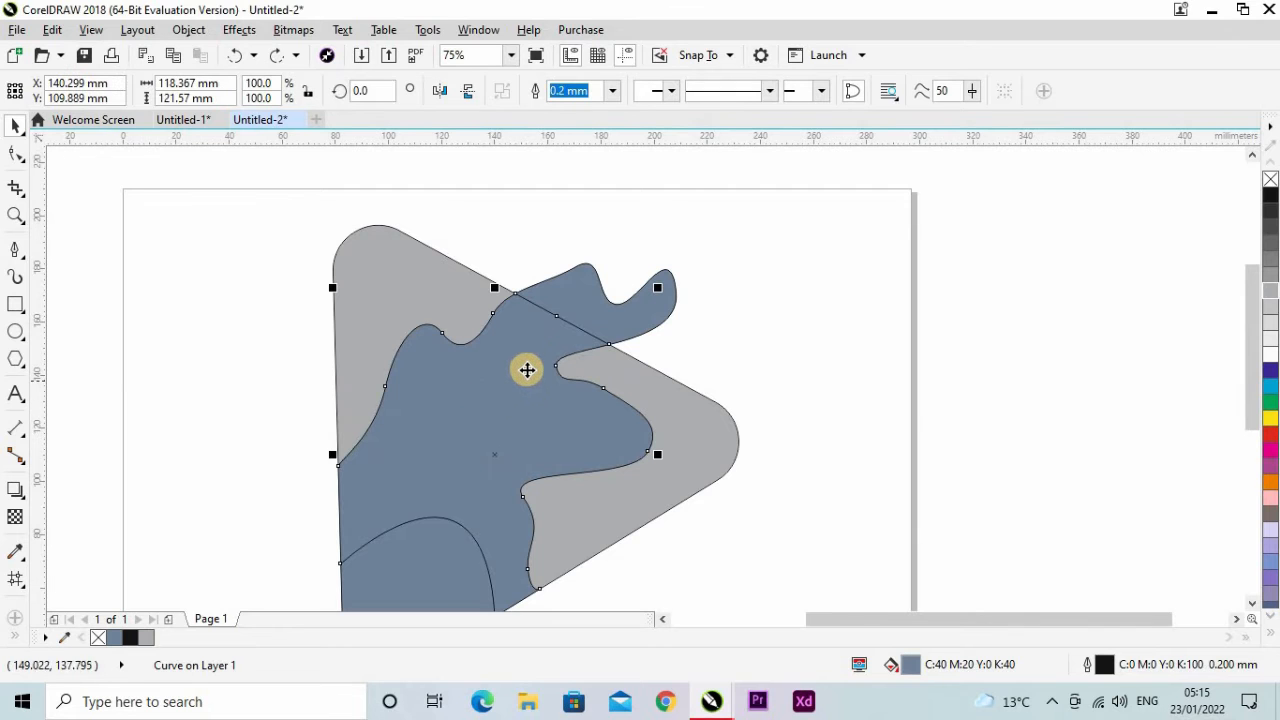
left_click(645, 307, "shift")
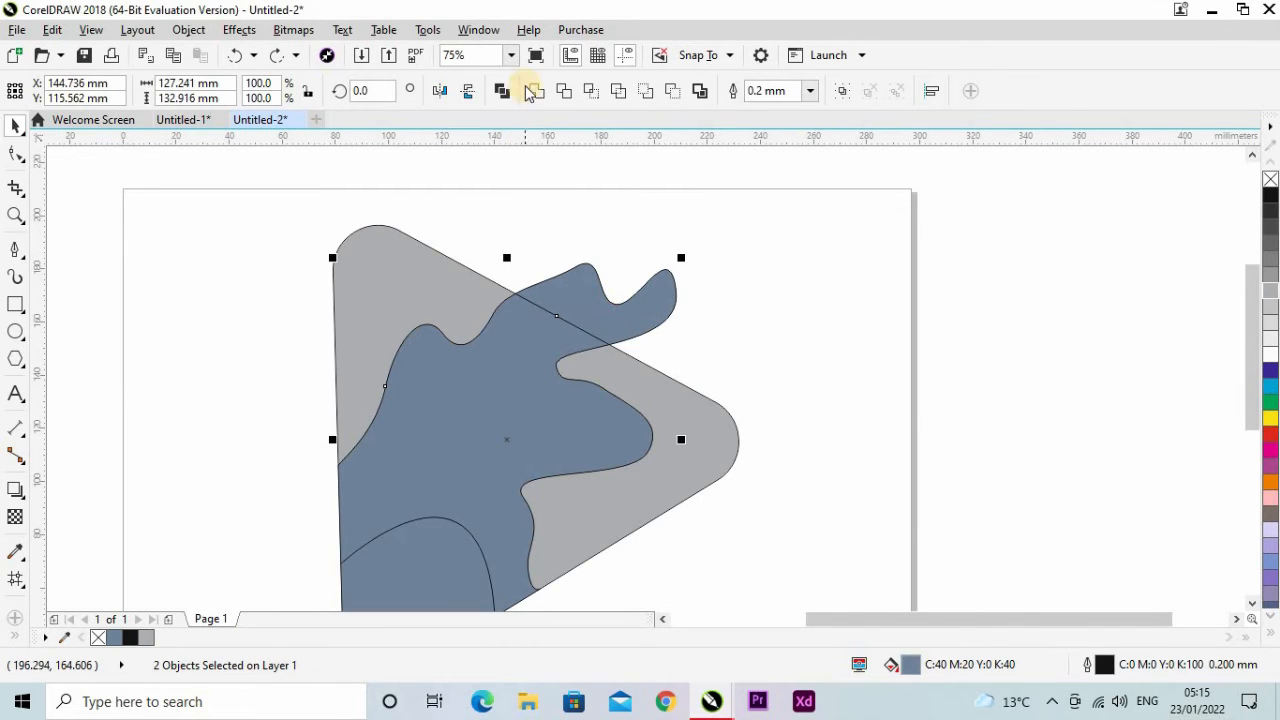
left_click(503, 93)
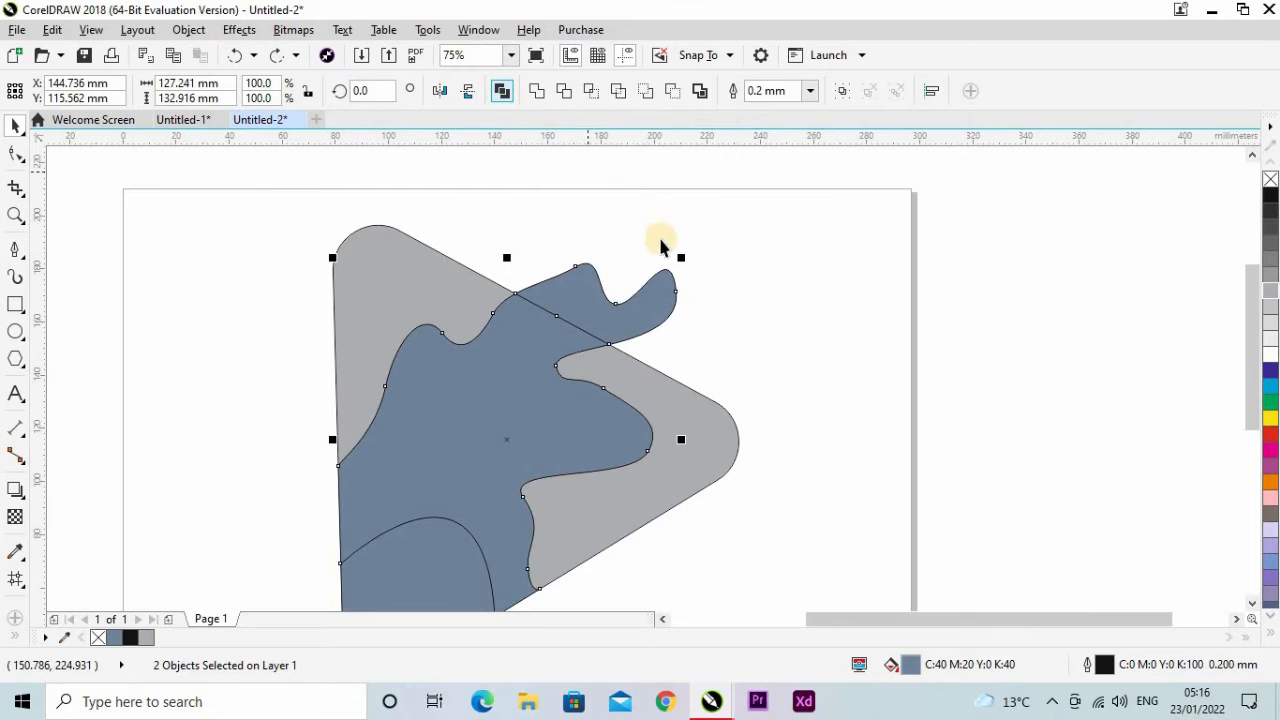
left_click(766, 311)
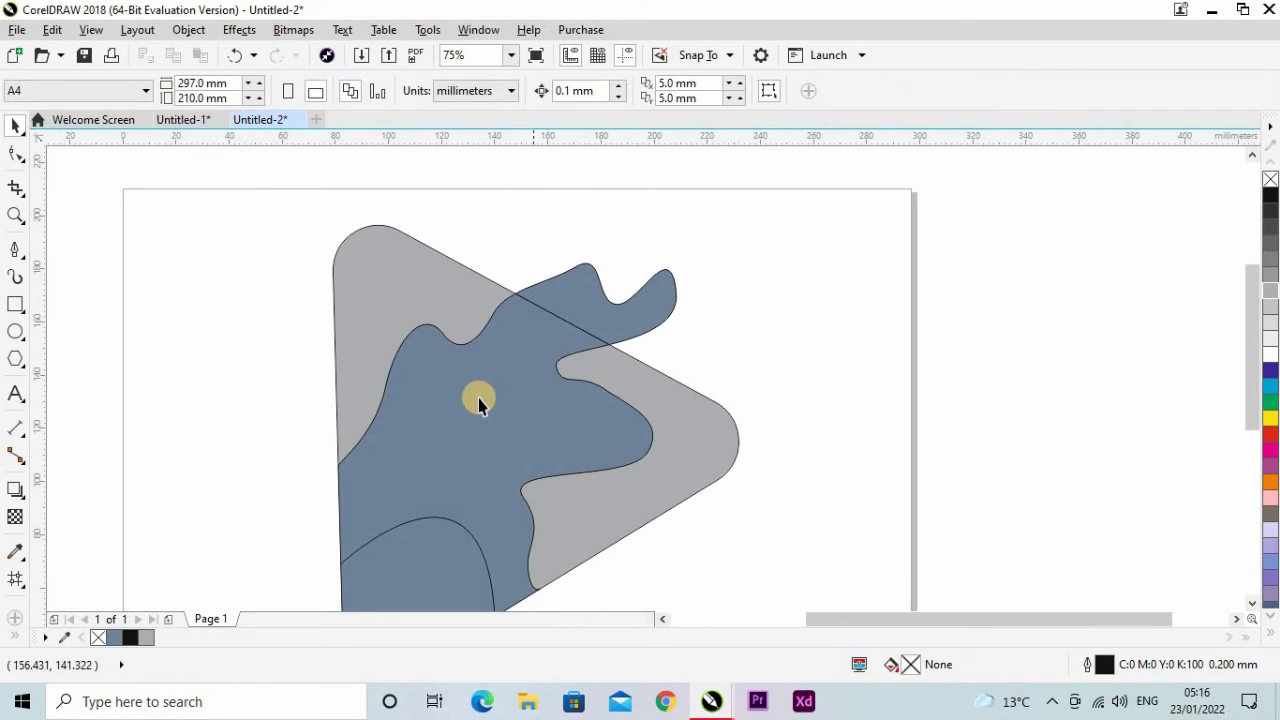
left_click(479, 398)
scroll(665, 395, "down", 2)
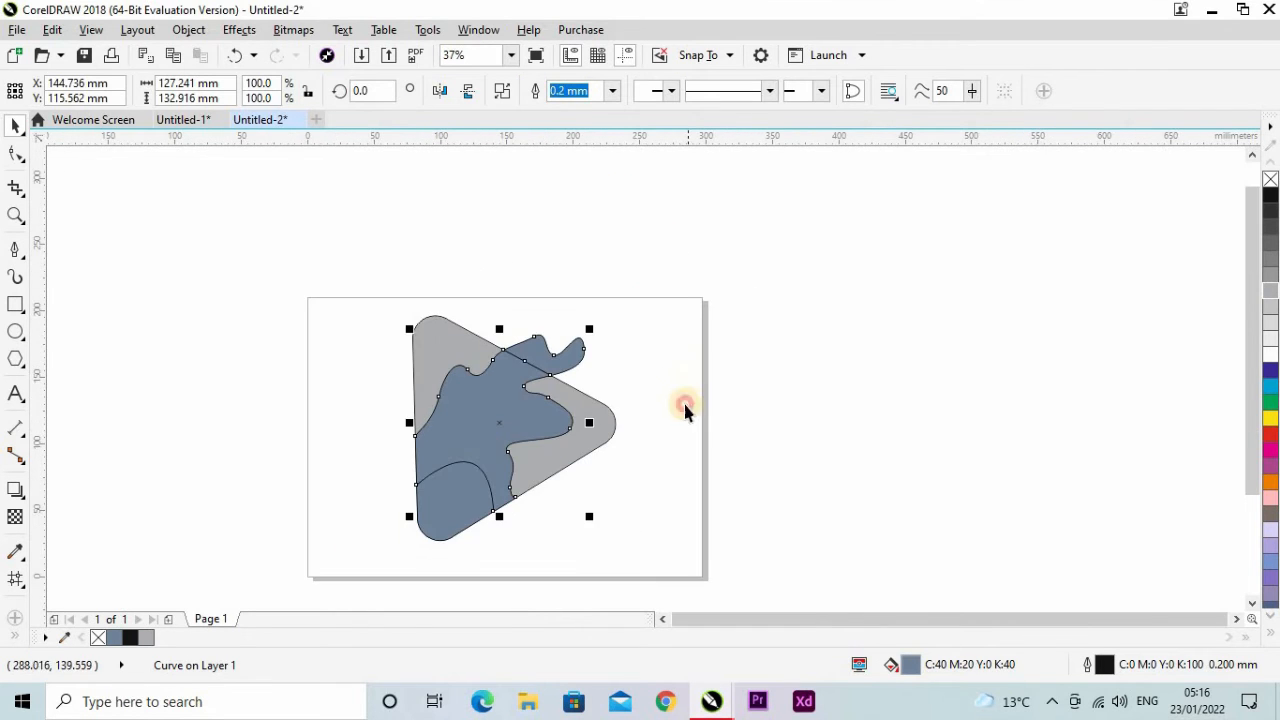
left_click(686, 409)
Apply a linear fountain fill to the arched corner shape, running from the triangle's rounded lower-left corner up to the arch.
left_click(443, 527)
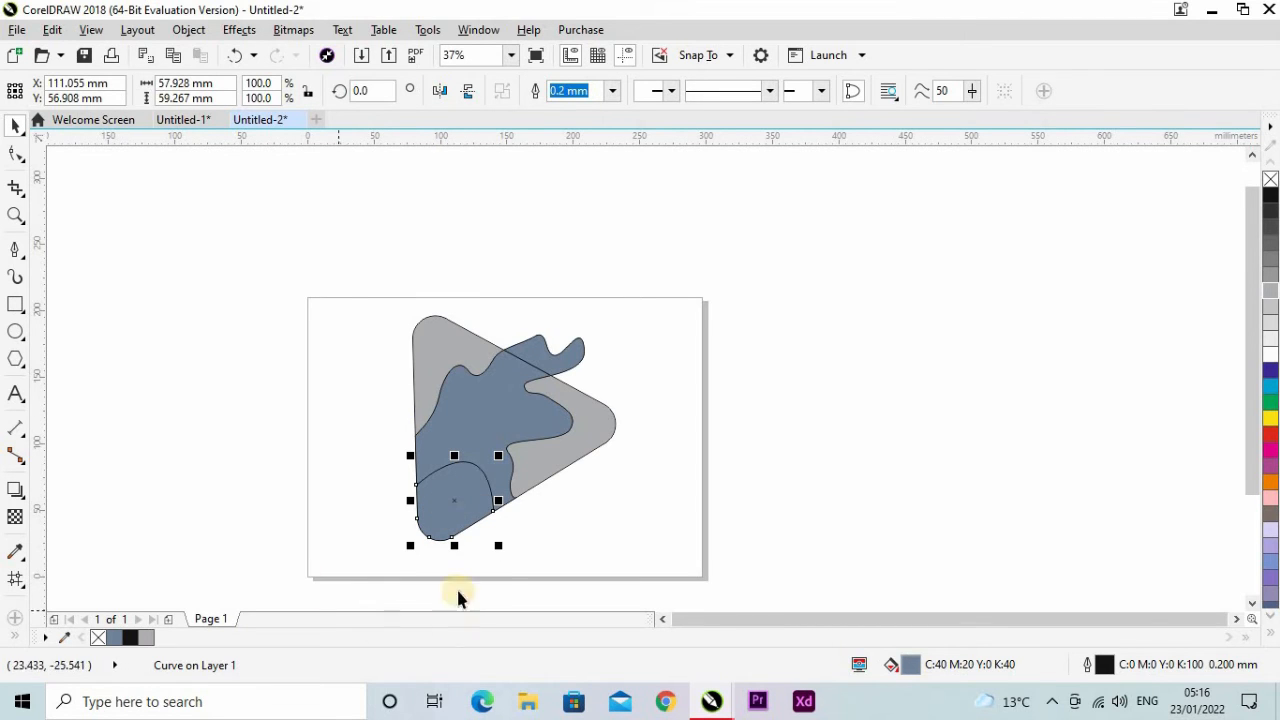
key("g")
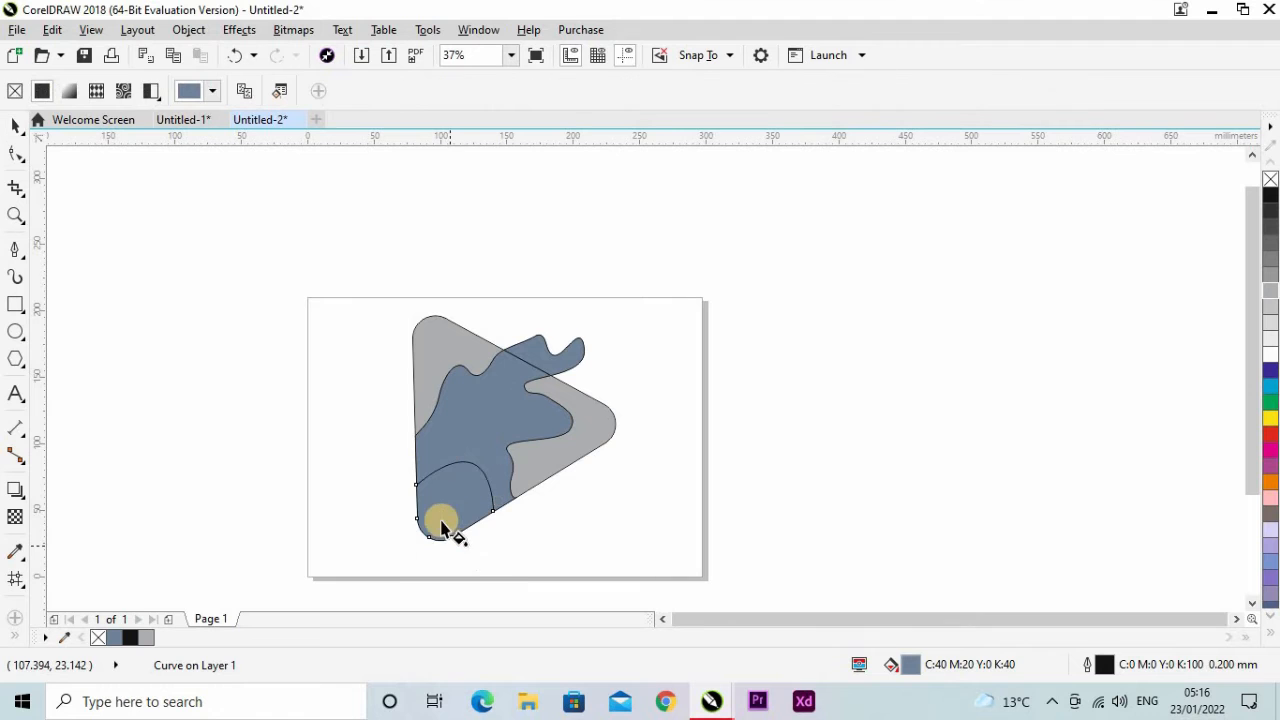
scroll(440, 542, "up", 3)
left_click_drag(405, 538, 597, 250)
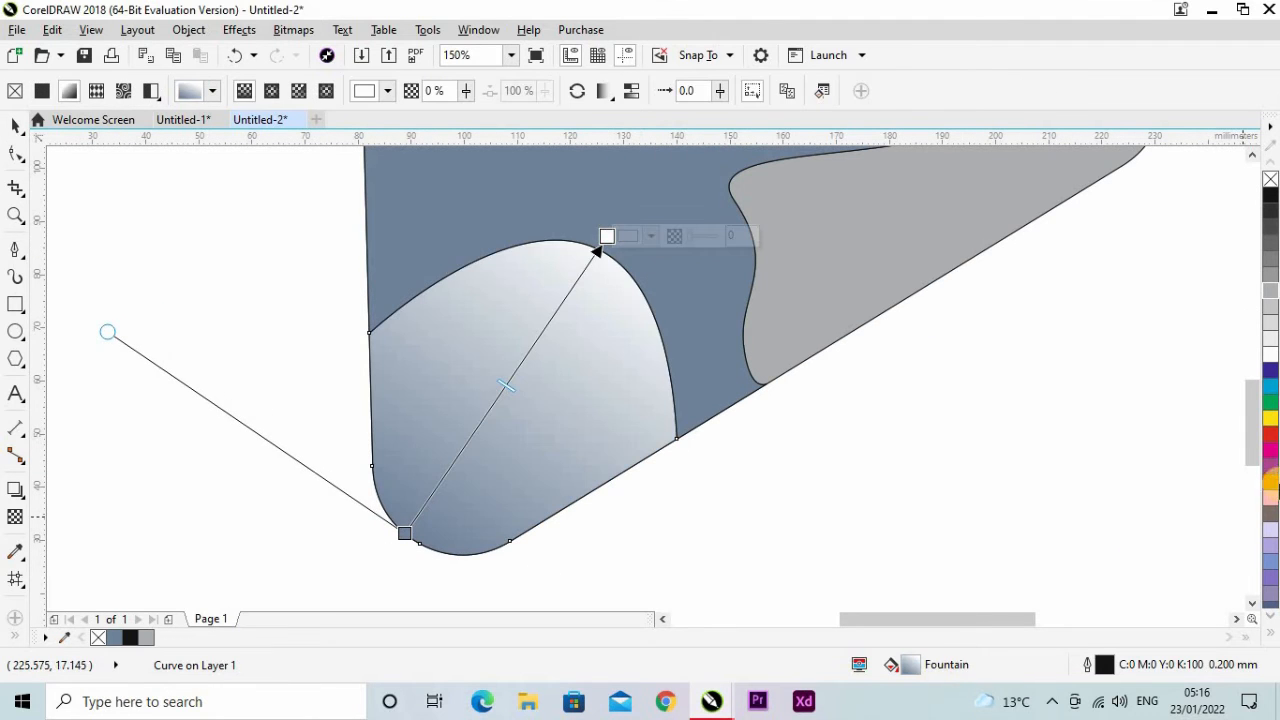
Colour the corner shape's gradient orange at the start and red at the end, and shift its midpoint slightly towards the red end.
left_click_drag(1270, 487, 421, 538)
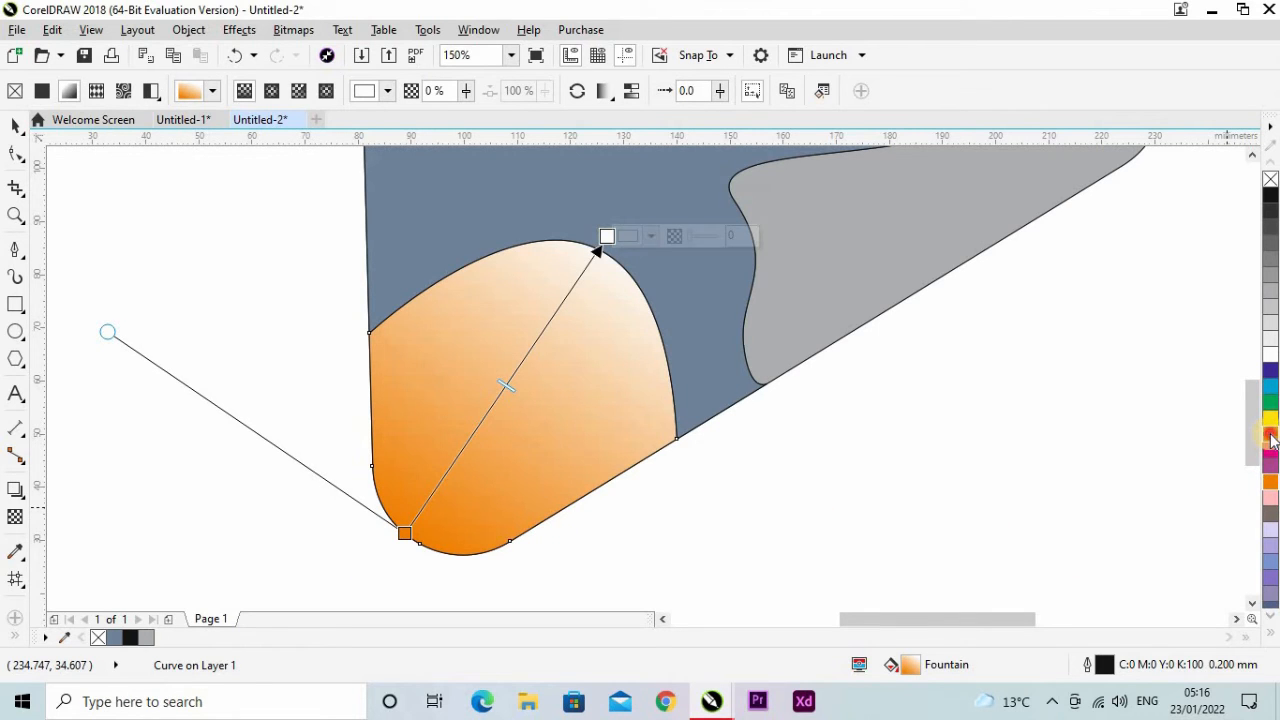
left_click_drag(1270, 440, 606, 237)
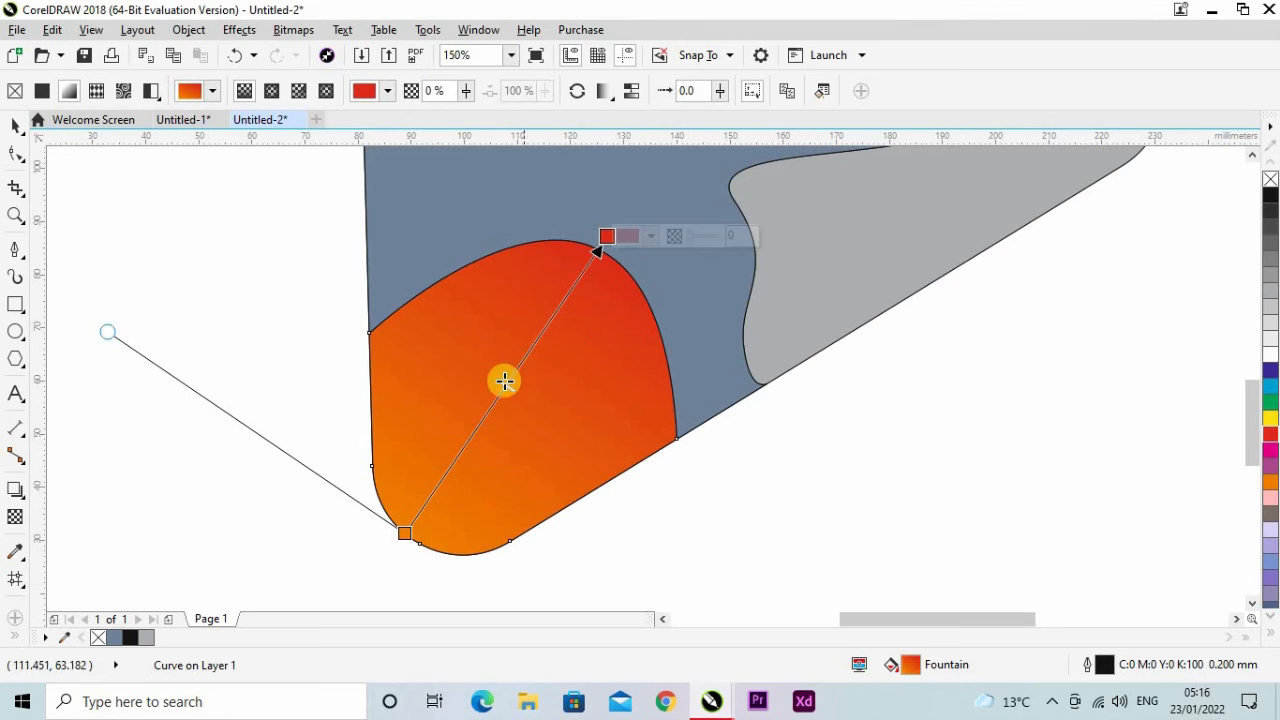
left_click_drag(512, 389, 532, 373)
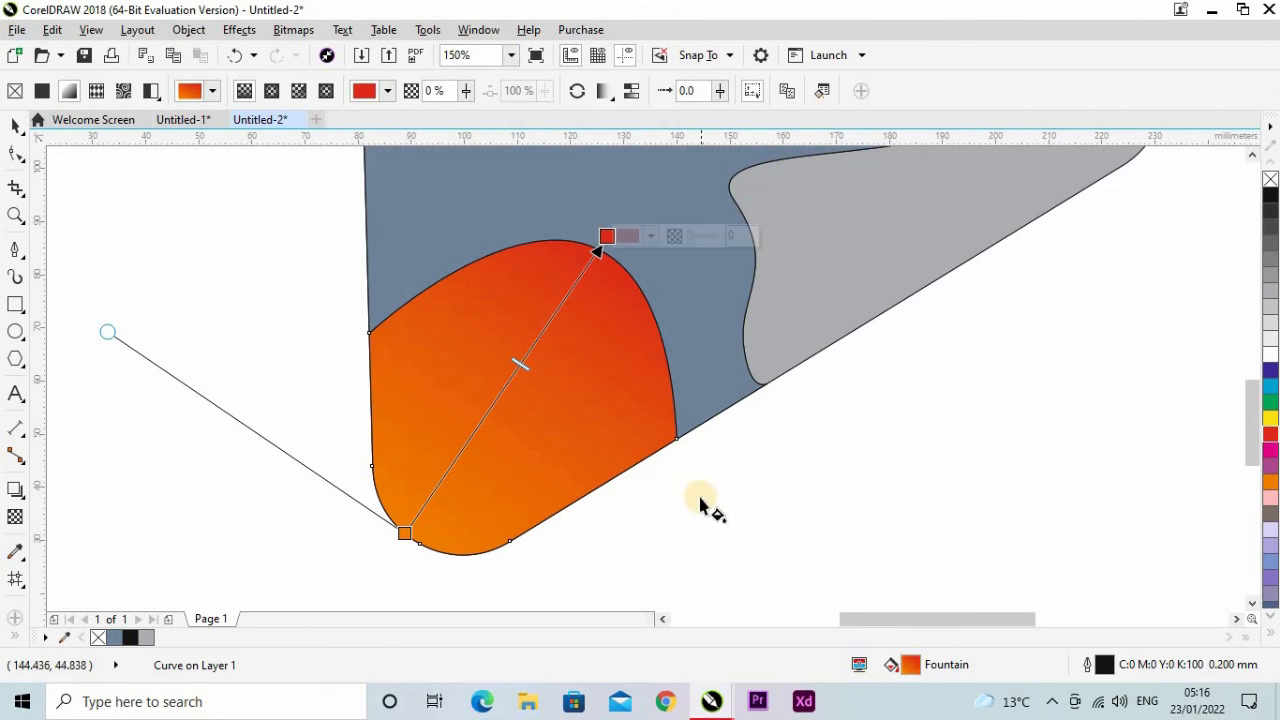
key("space")
left_click(714, 532)
Apply a linear fountain fill to the combined wavy shape, running from the top of the arch up towards its overhang.
scroll(474, 486, "down", 2)
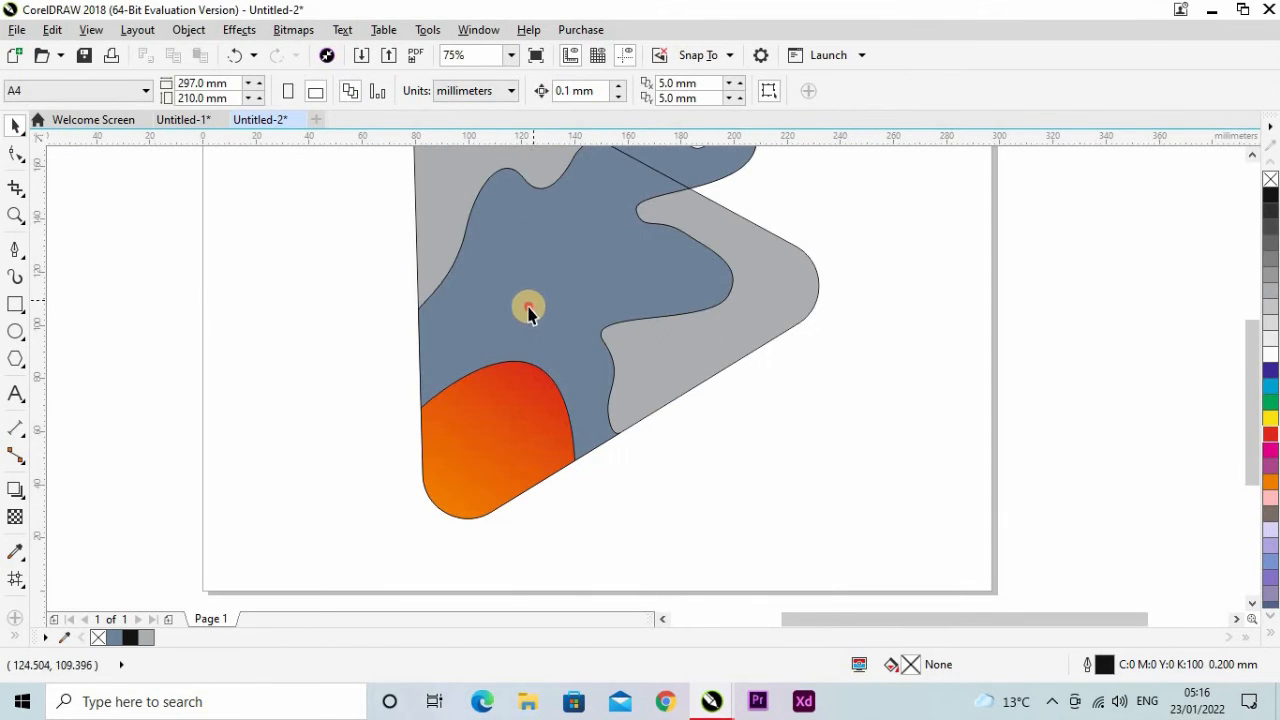
left_click(528, 310)
key("g")
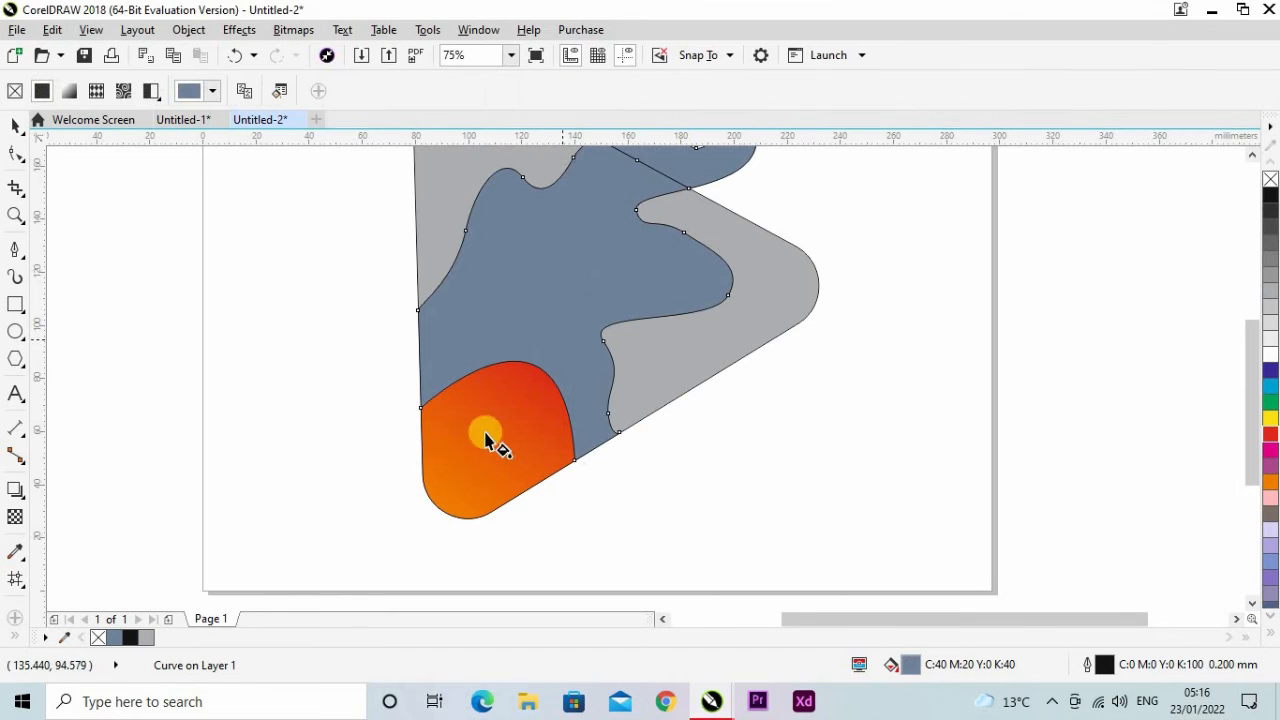
scroll(491, 437, "down", 2)
scroll(499, 375, "up", 2)
left_click_drag(515, 420, 697, 226)
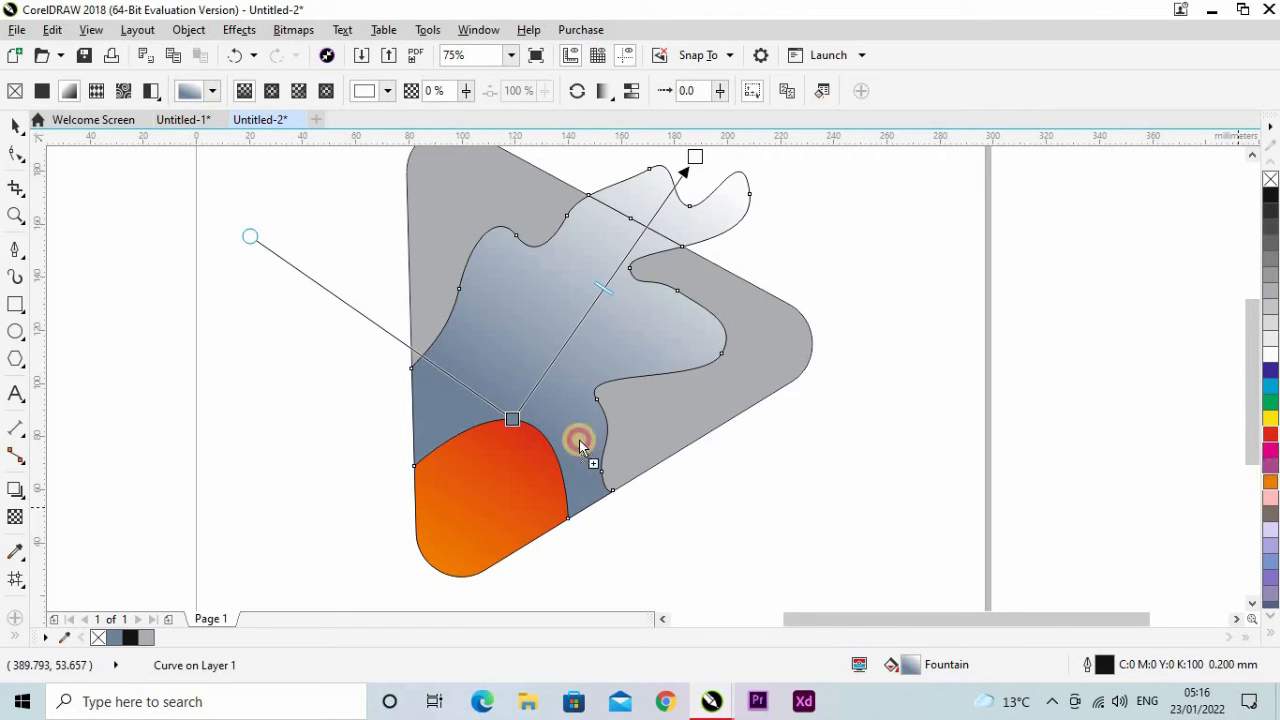
Colour the wavy shape's gradient orange at the start and red at the end, and shift its midpoint slightly towards the orange start.
left_click_drag(579, 440, 505, 414)
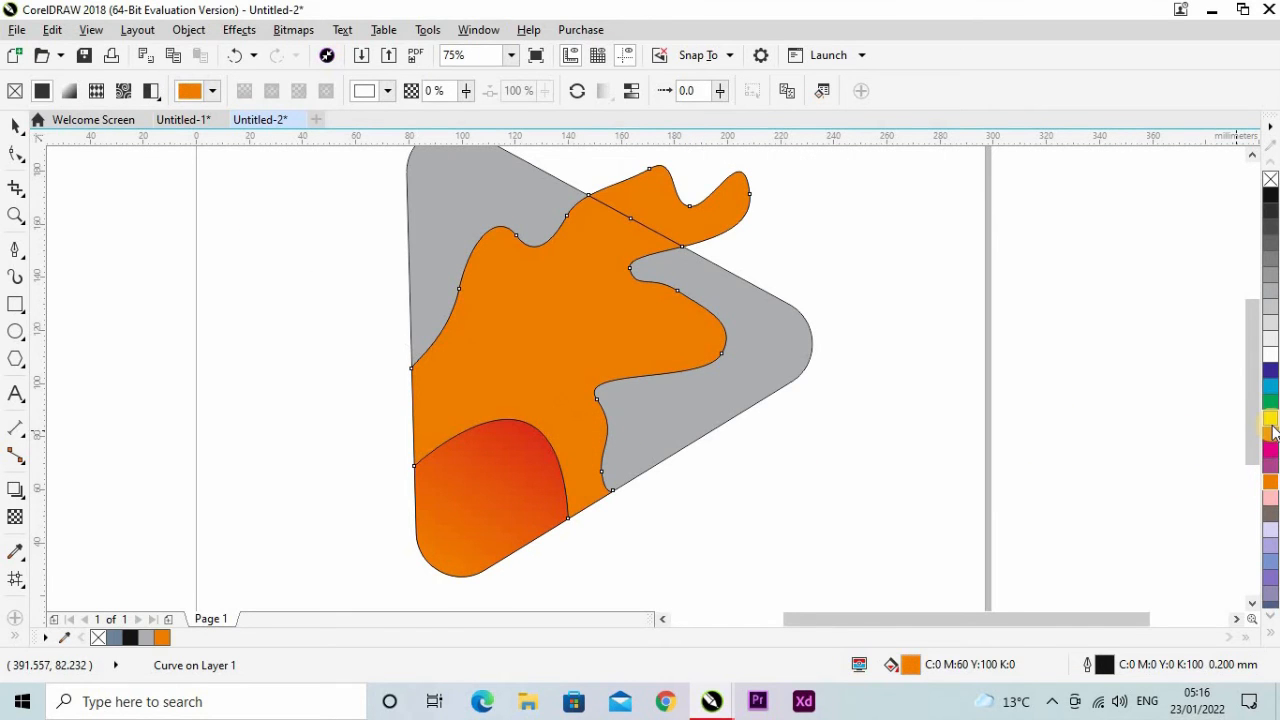
key("ctrl+z")
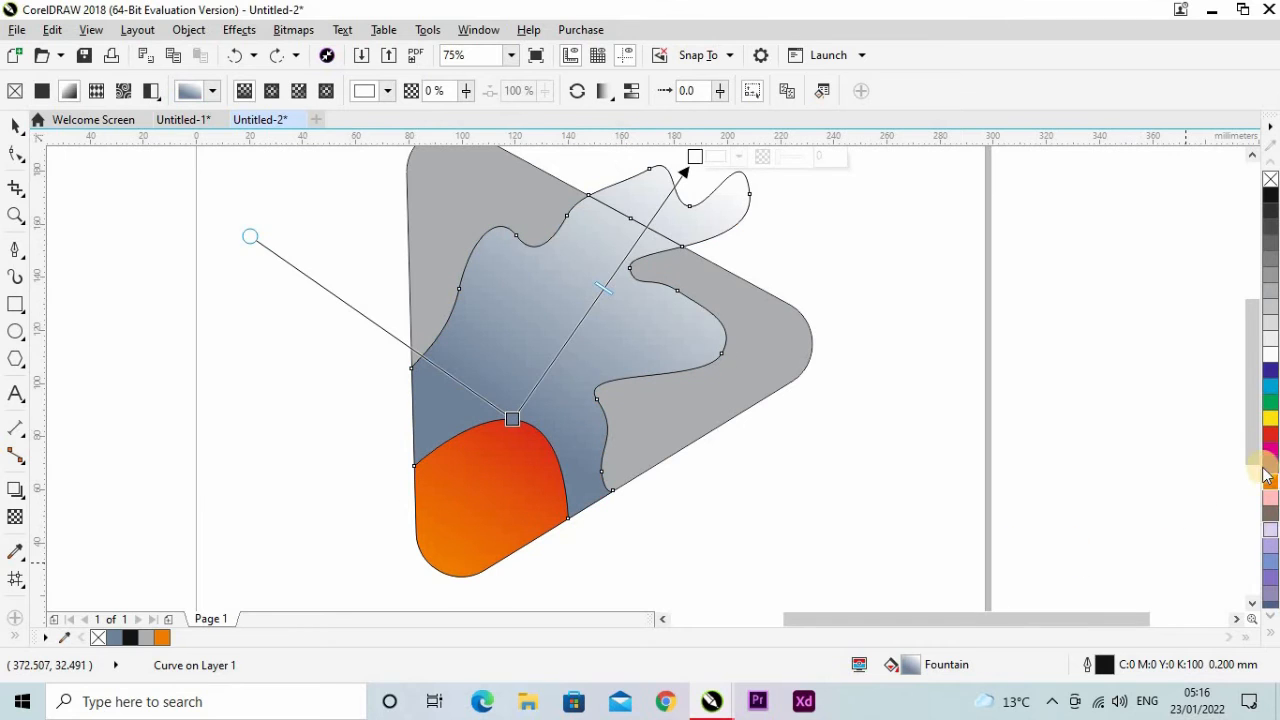
left_click_drag(508, 421, 510, 421)
left_click_drag(1270, 440, 675, 410)
scroll(563, 423, "up", 2)
scroll(609, 337, "down", 3)
scroll(675, 410, "up", 2)
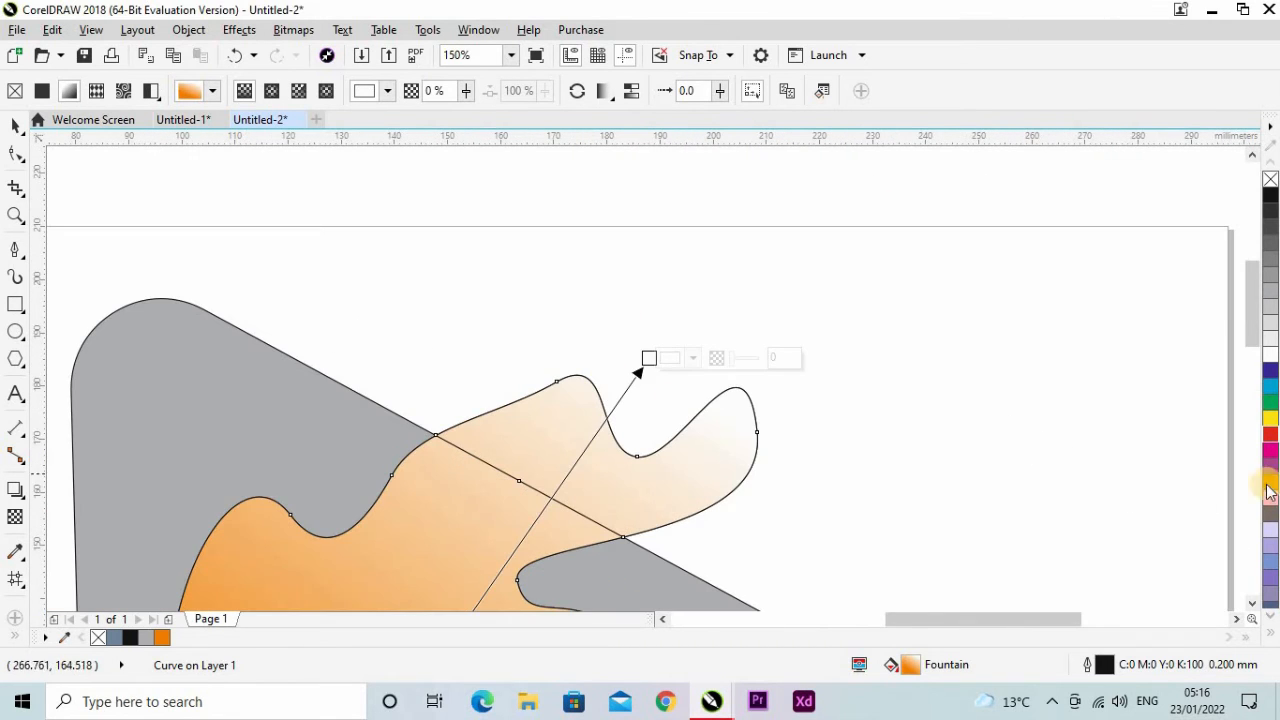
left_click_drag(819, 432, 649, 360)
scroll(566, 363, "down", 2)
scroll(525, 445, "up", 1)
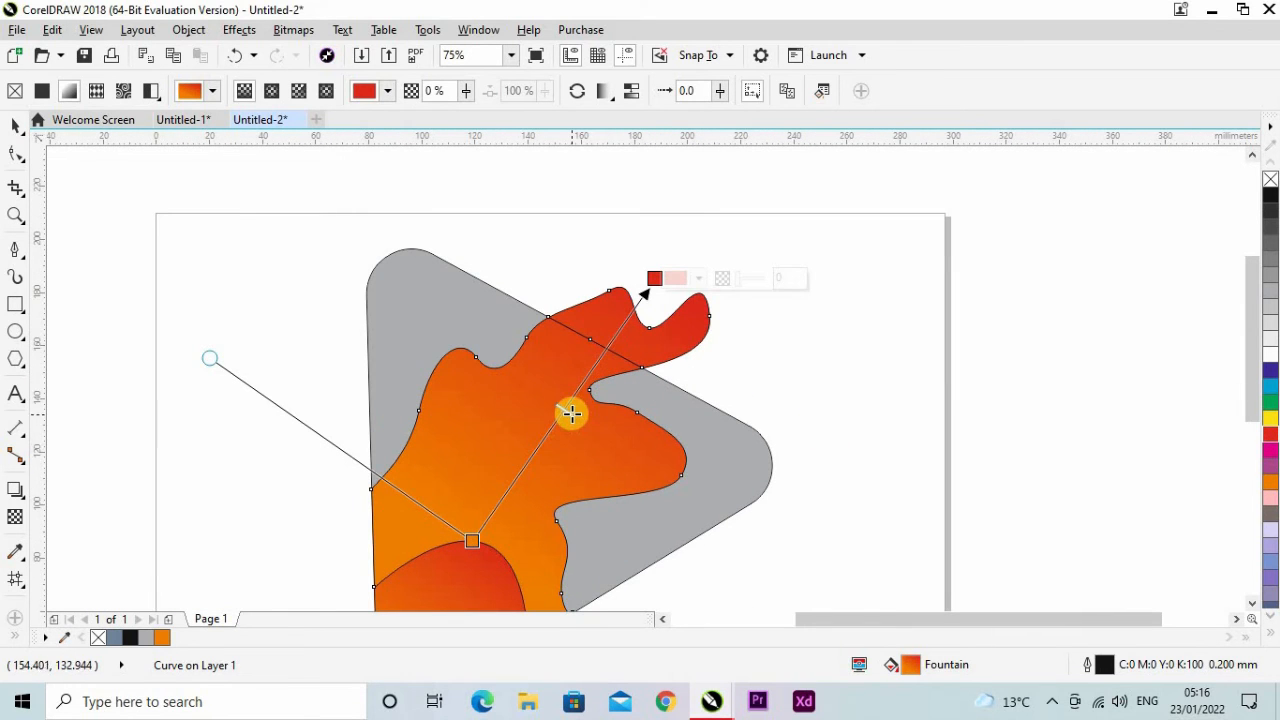
left_click_drag(567, 426, 550, 447)
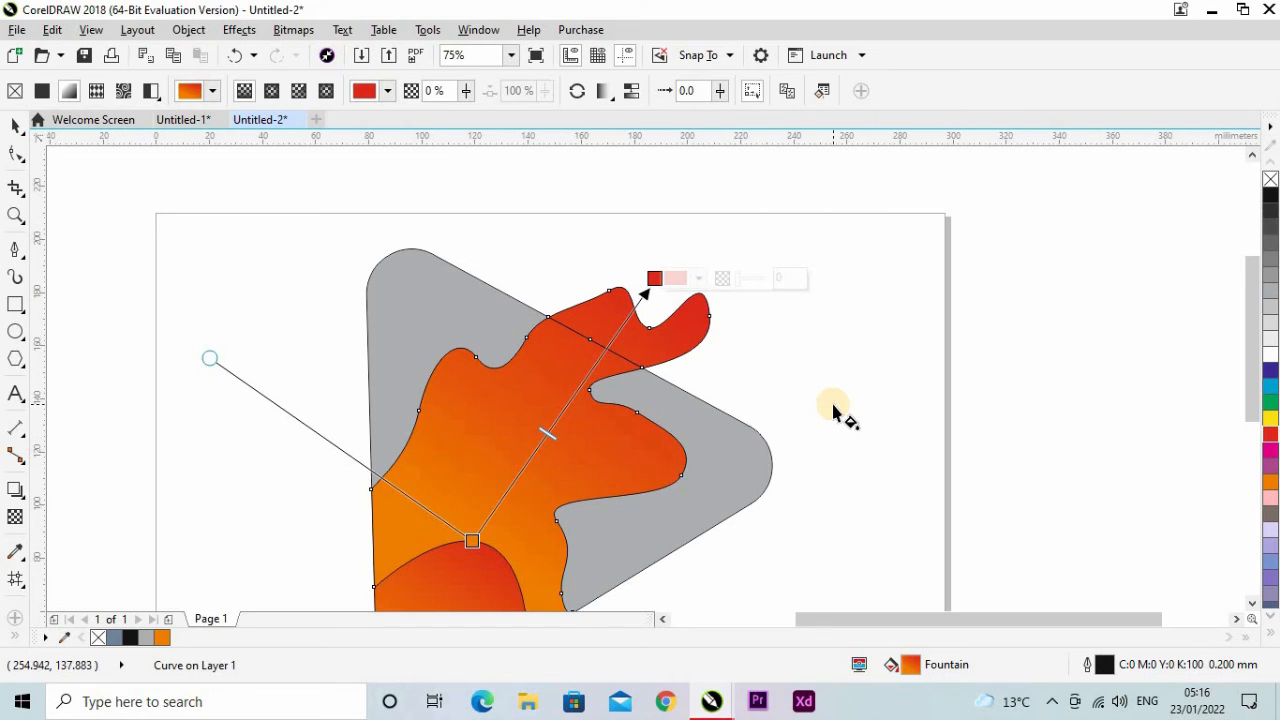
Apply a linear fountain fill to the rounded triangle, from red at its left edge to orange at its lower-right edge.
key("space")
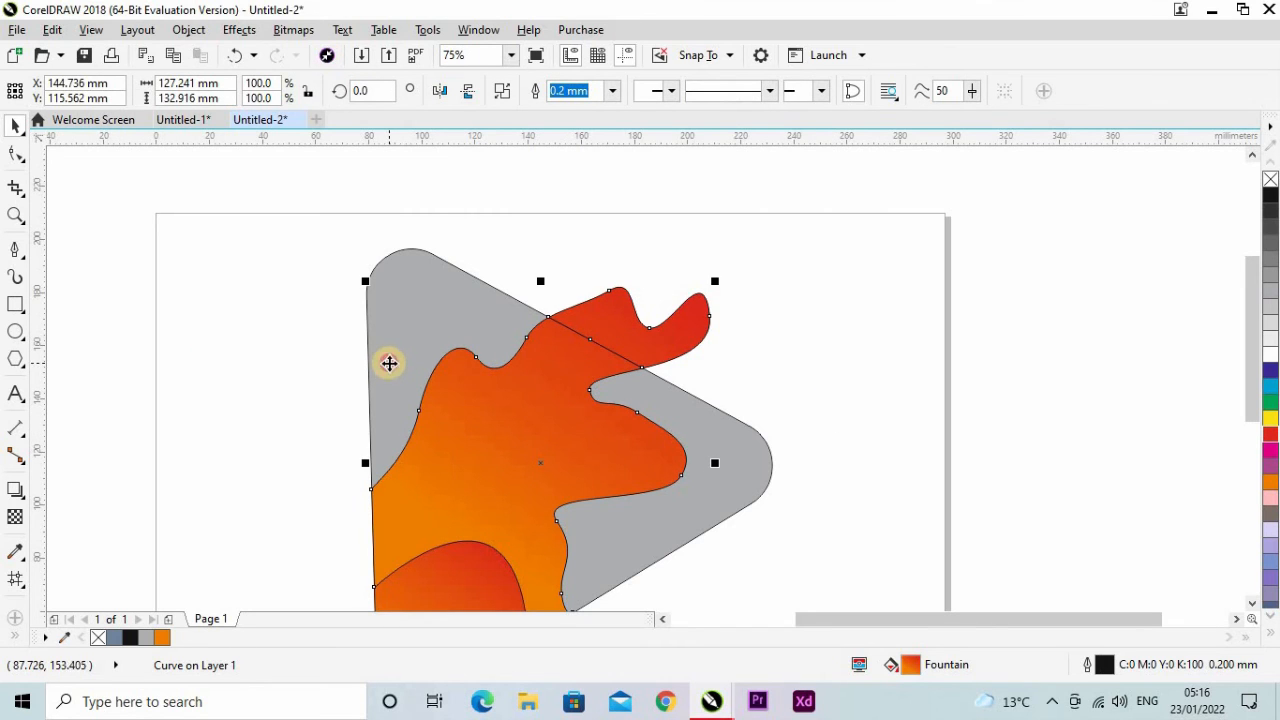
left_click(389, 363)
key("space")
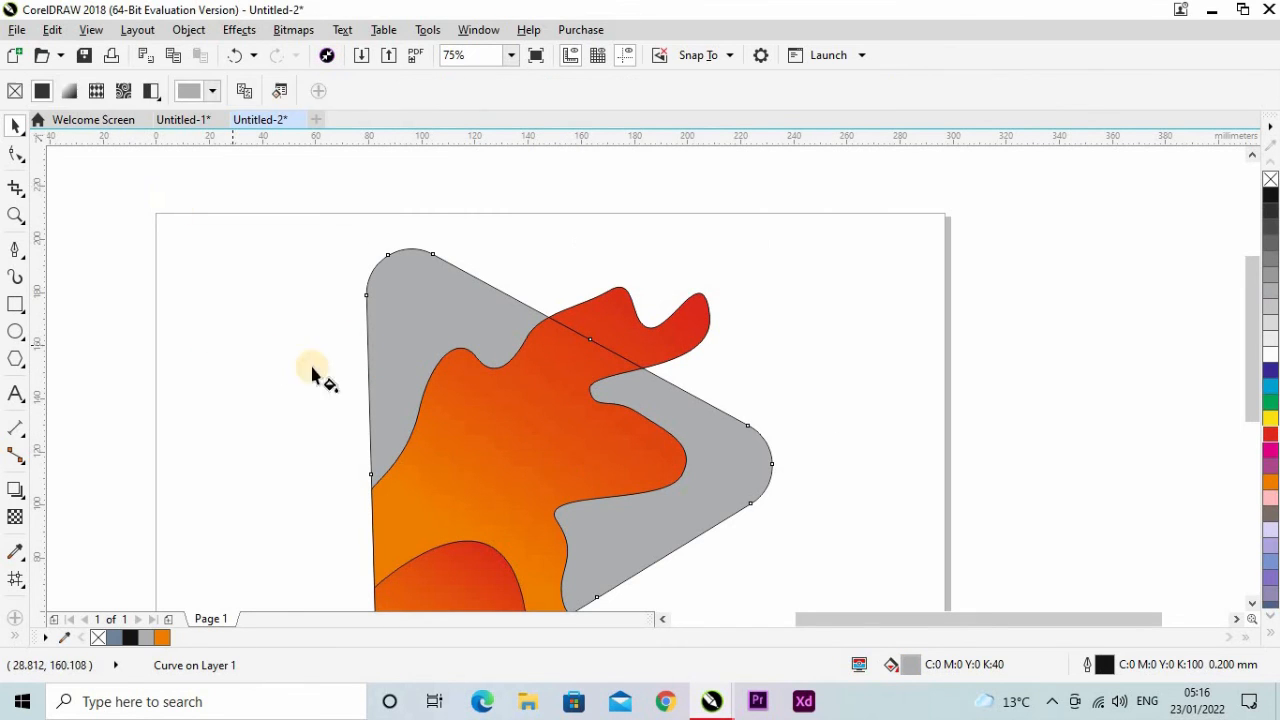
left_click_drag(369, 404, 693, 537)
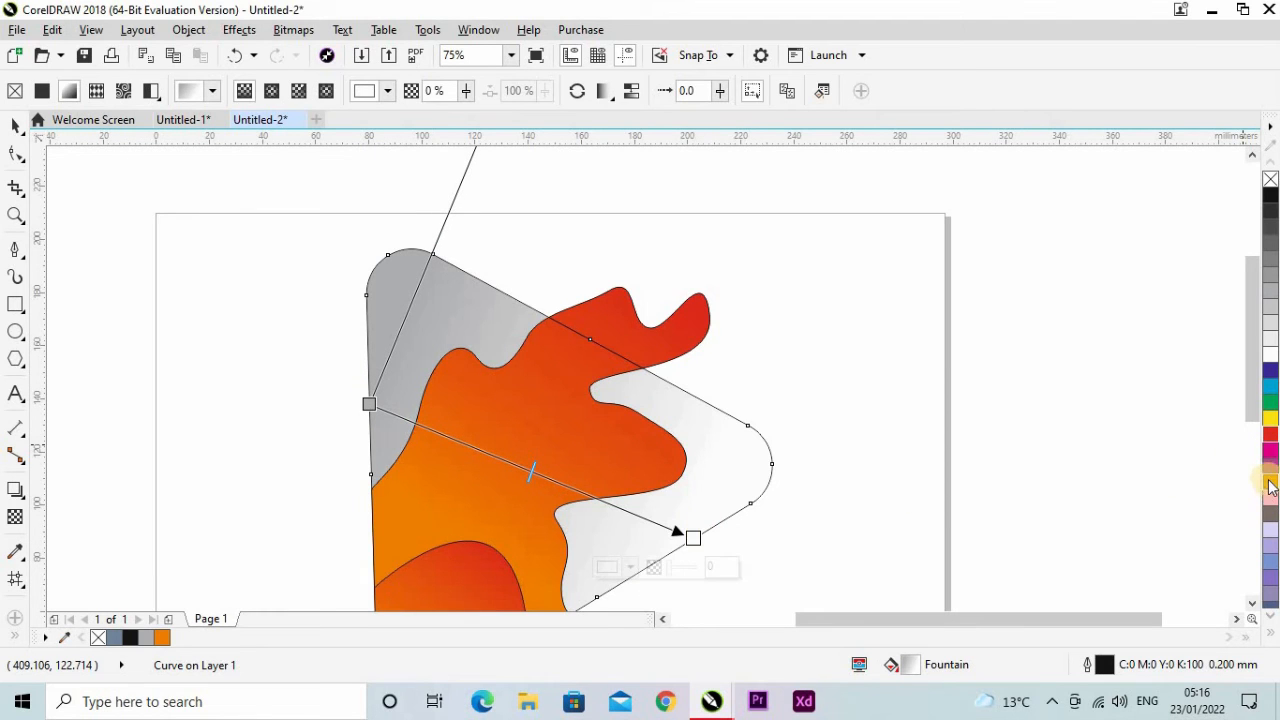
left_click_drag(1270, 487, 693, 538)
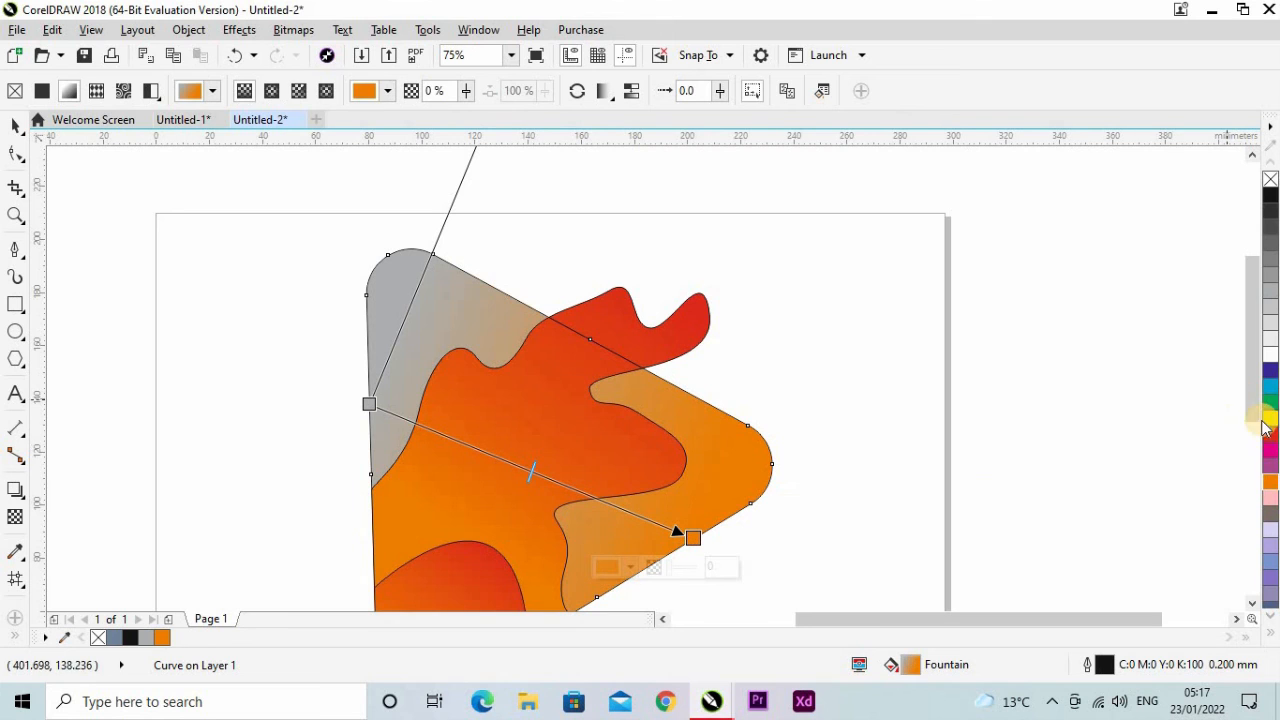
left_click_drag(473, 408, 368, 410)
Change the triangle's gradient to an elliptical fountain fill and extend its red end horizontally past the right corner.
scroll(519, 345, "down", 1)
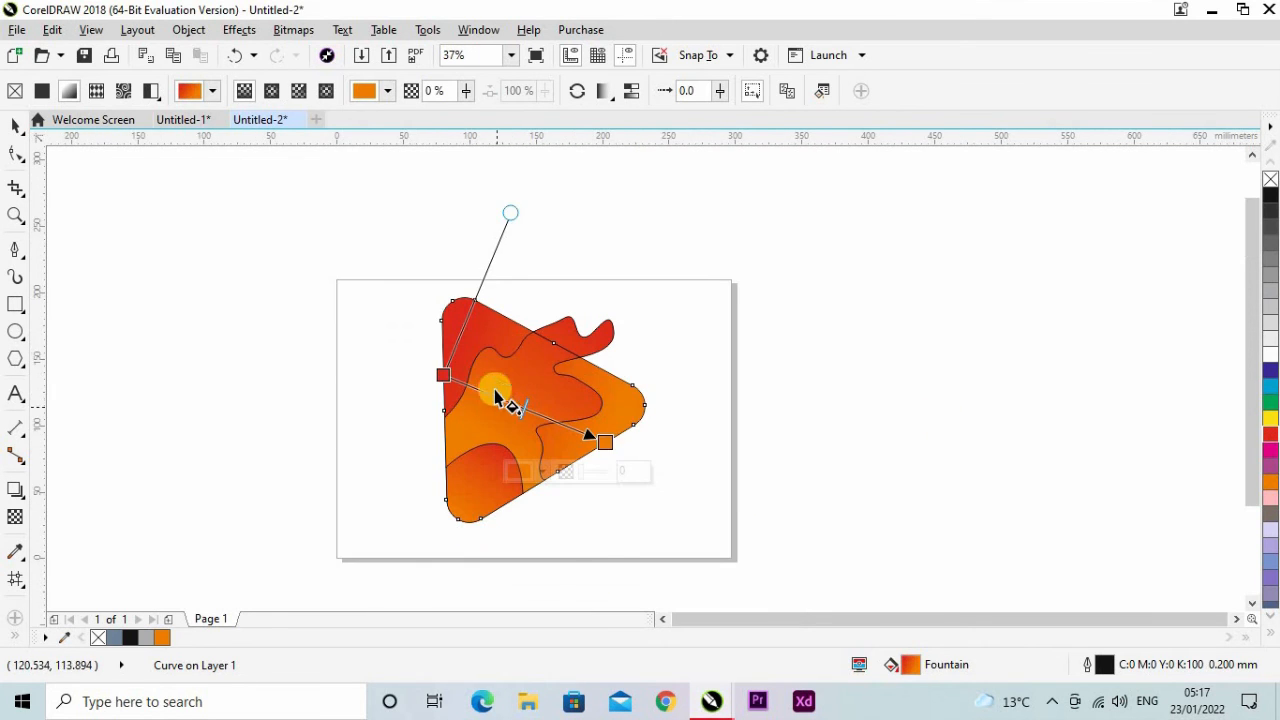
scroll(495, 393, "up", 1)
left_click(270, 92)
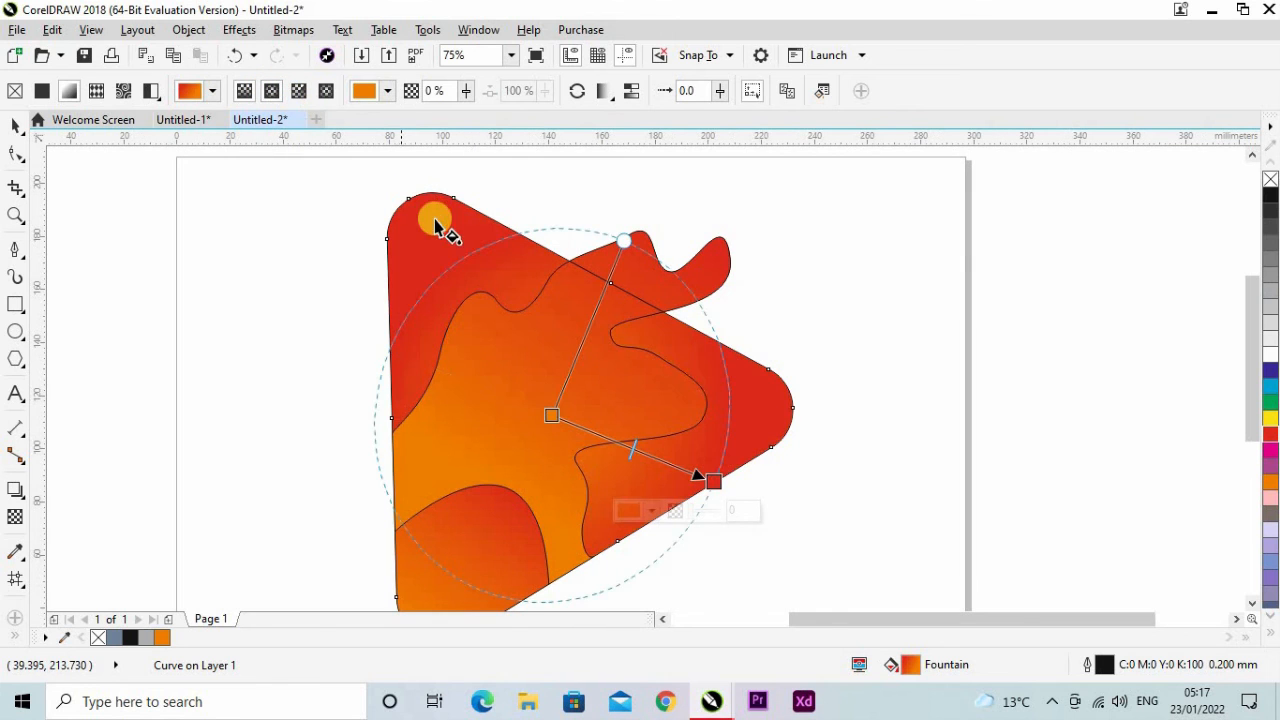
left_click_drag(716, 482, 847, 416)
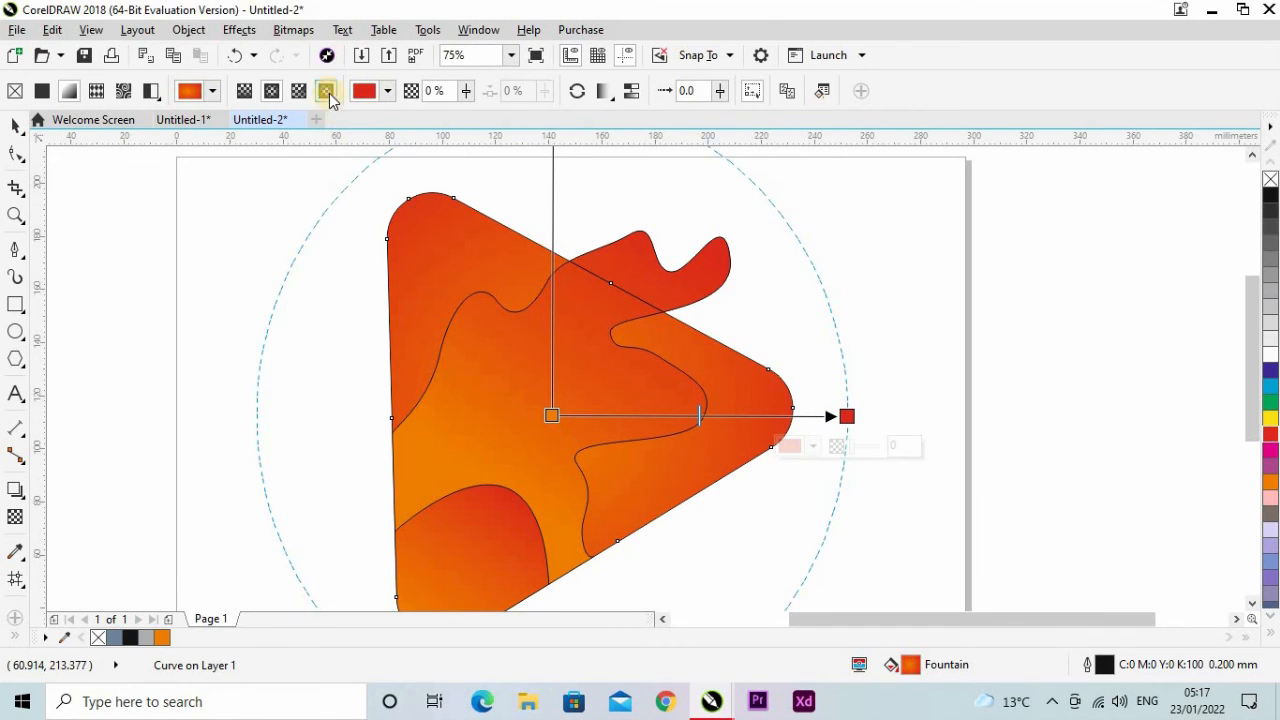
key("space")
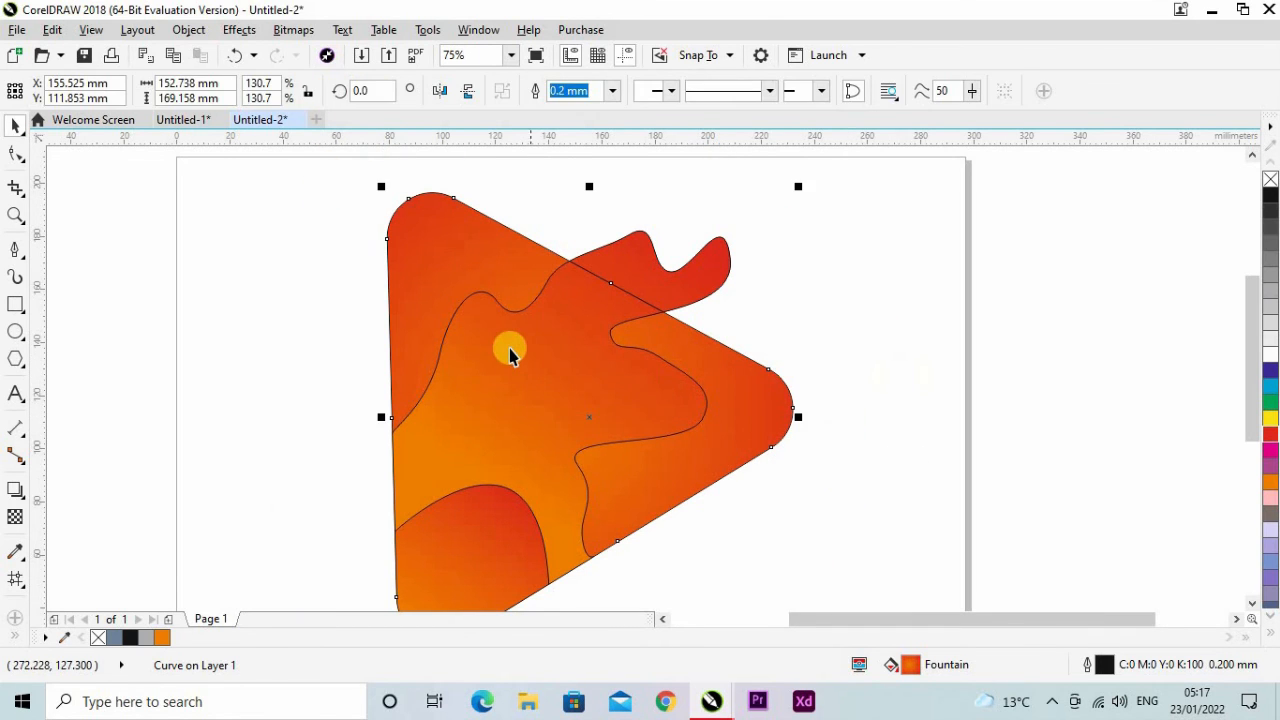
scroll(513, 348, "down", 2)
scroll(514, 363, "up", 1)
left_click(735, 415)
Remove the outlines from all five objects of the logo by setting their outline width to None.
left_click_drag(354, 250, 411, 281)
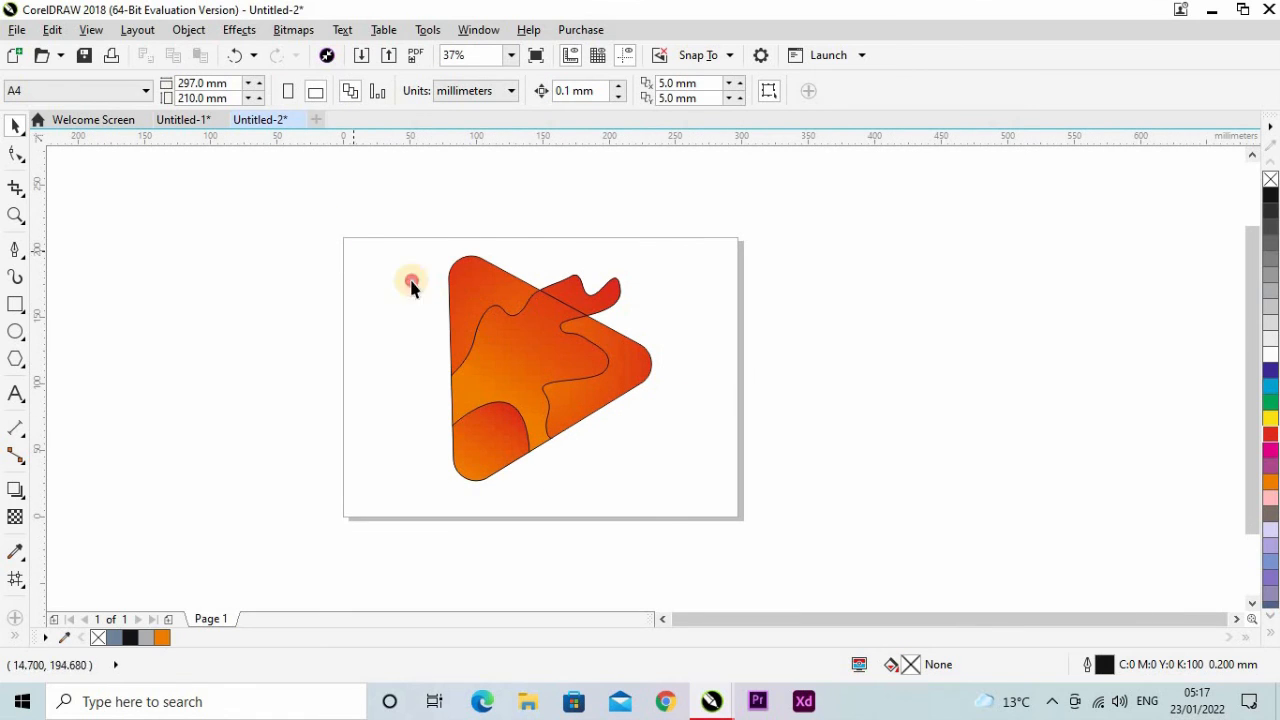
left_click_drag(840, 410, 838, 412)
left_click(808, 91)
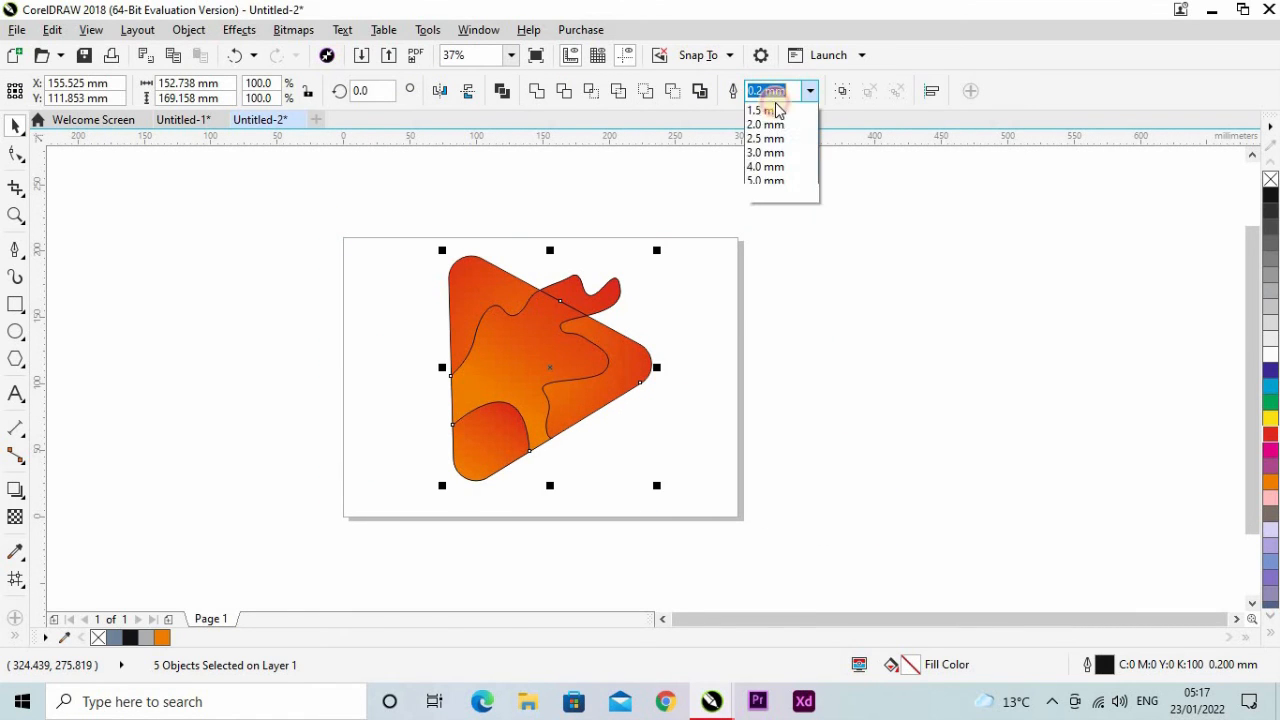
left_click(760, 107)
left_click(497, 372)
left_click(497, 368)
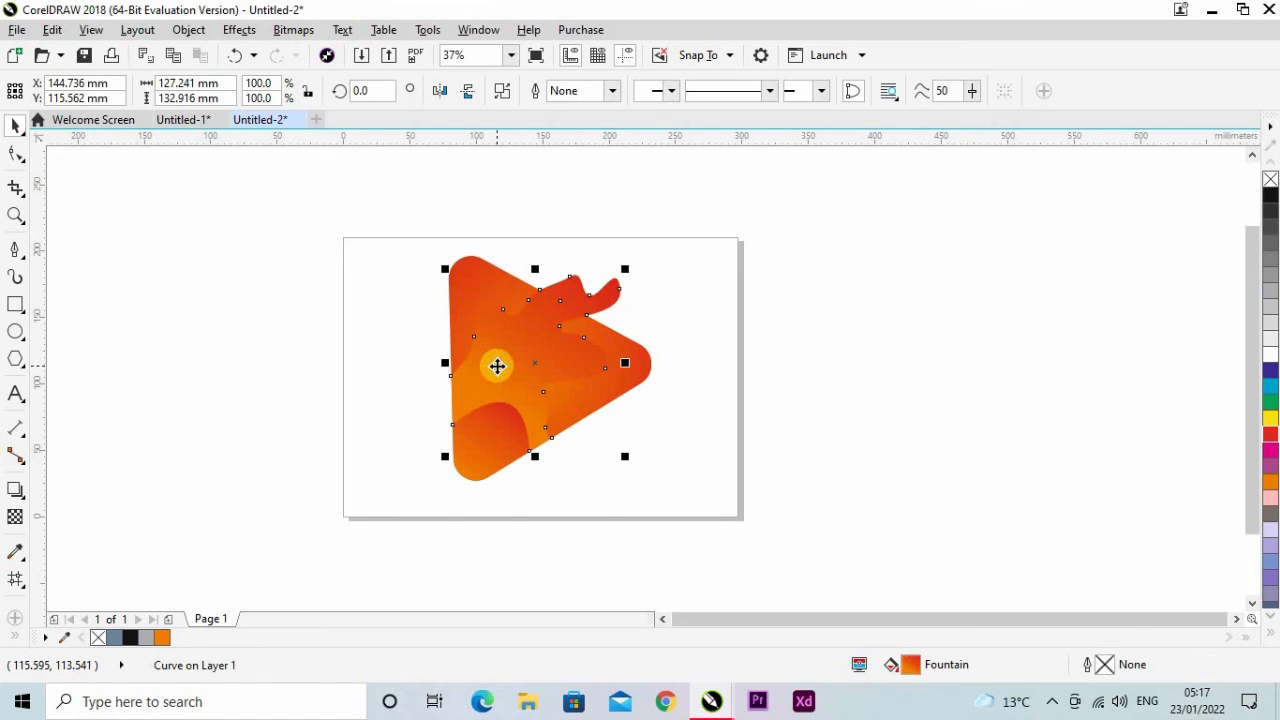
key("Escape")
left_click(480, 446)
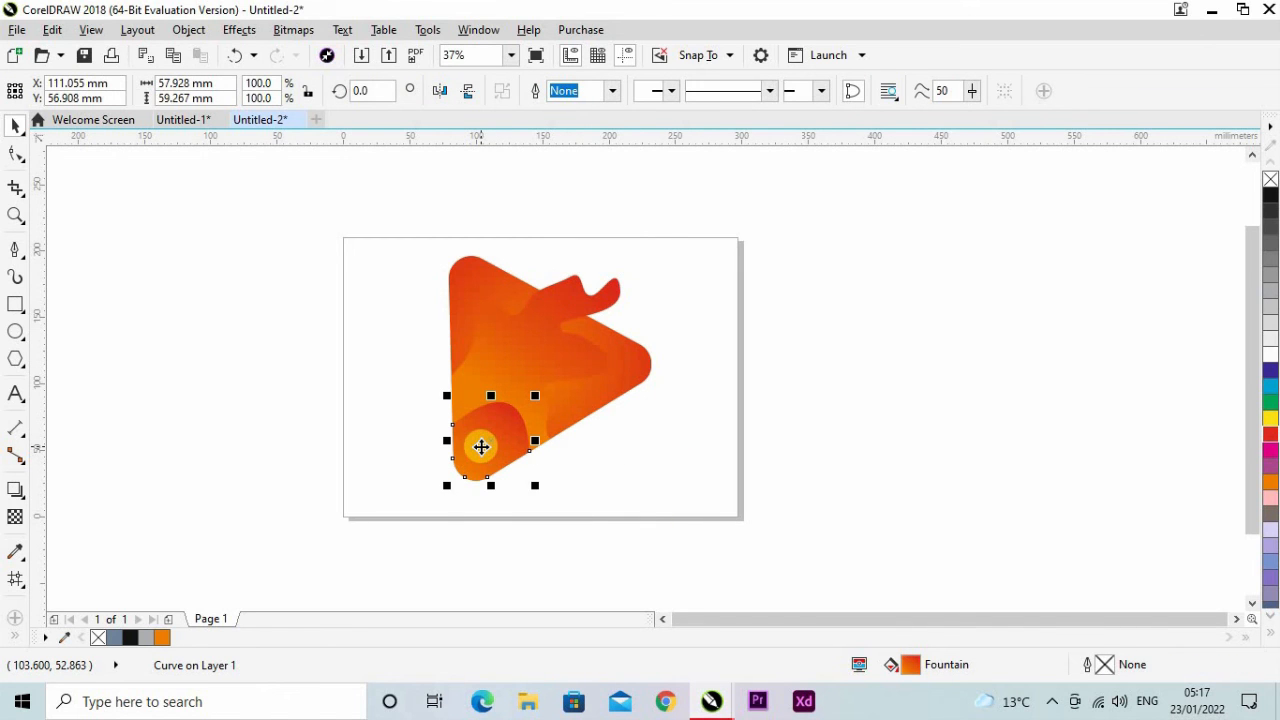
key("ctrl+z")
key("ctrl+z")
left_click(641, 497)
Add a drop shadow to the rounded shape in the triangle's bottom corner, cast upward at about 89° past its curved top edge.
scroll(487, 451, "up", 2)
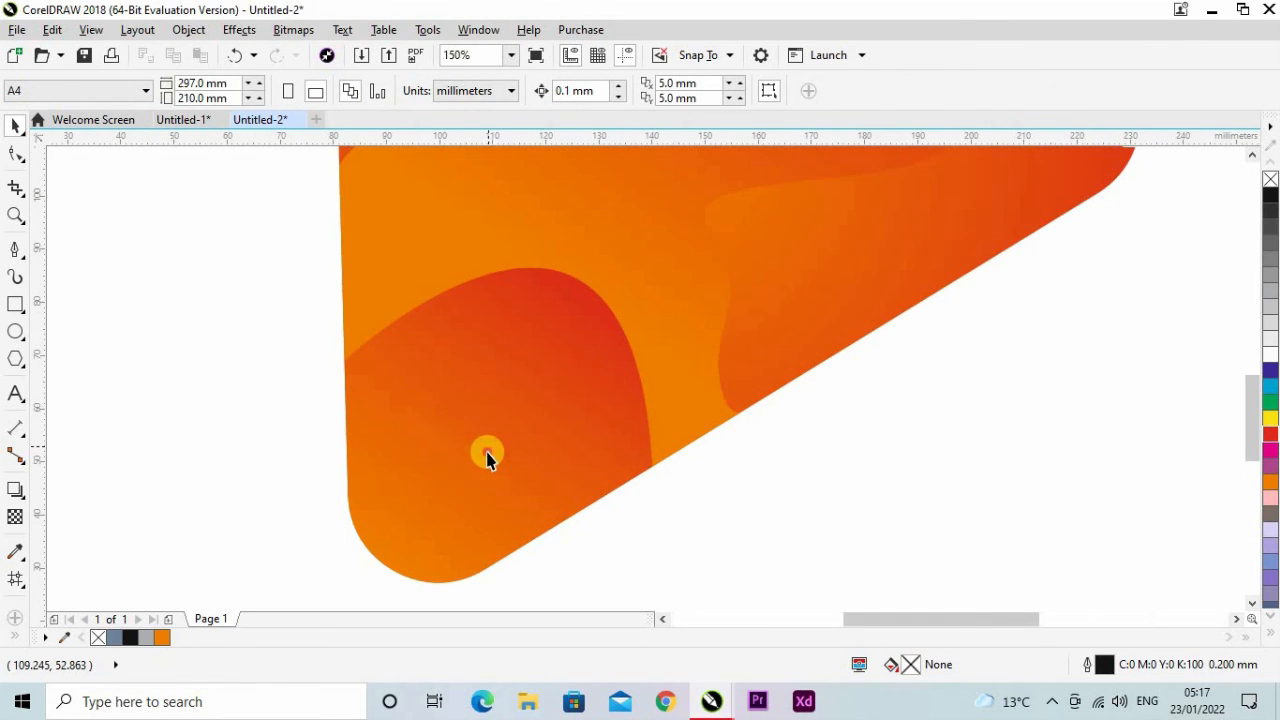
left_click(487, 451)
left_click(381, 540)
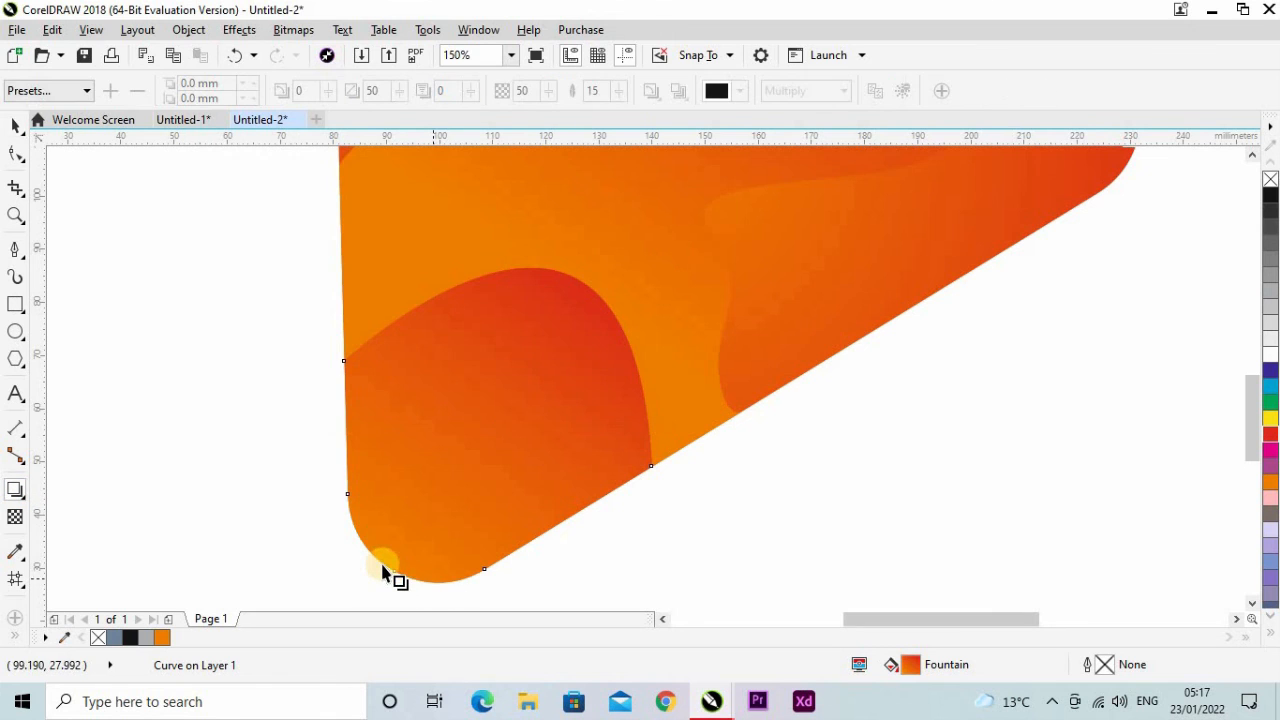
left_click_drag(409, 540, 505, 258)
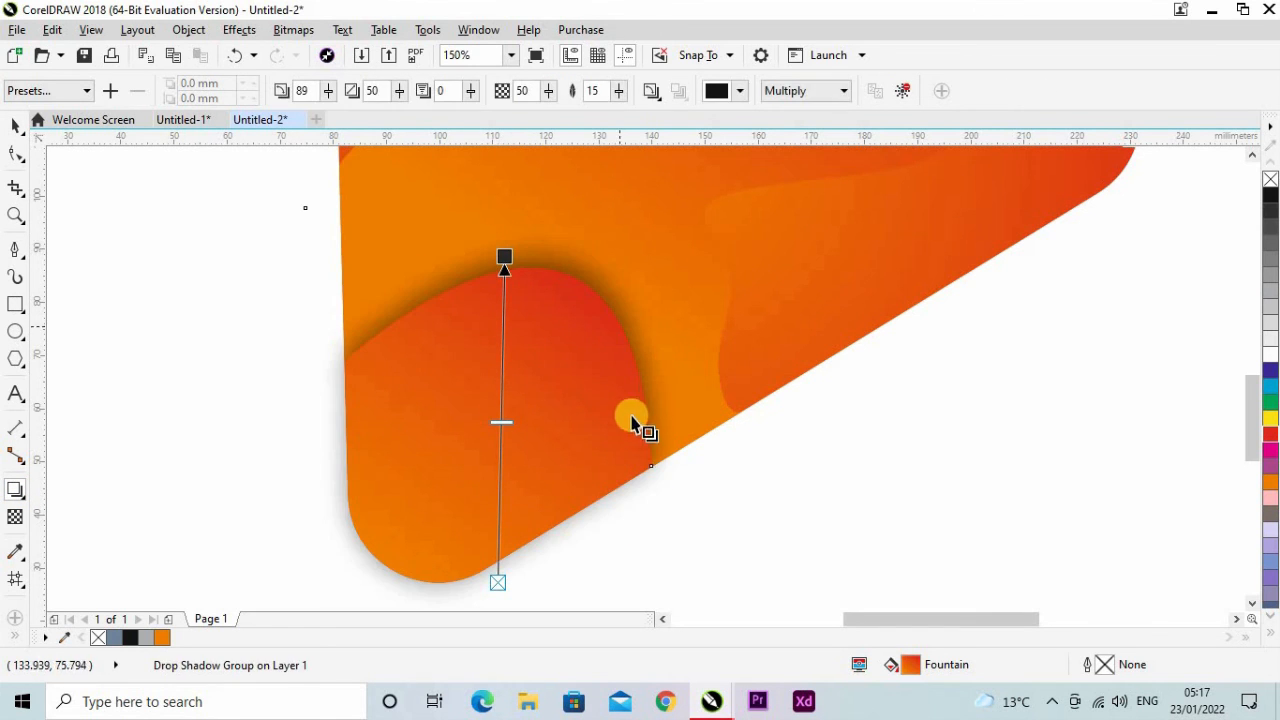
Add a drop shadow to the large wavy shape, cast diagonally from its lower middle towards its upper-right tip.
scroll(496, 451, "down", 2)
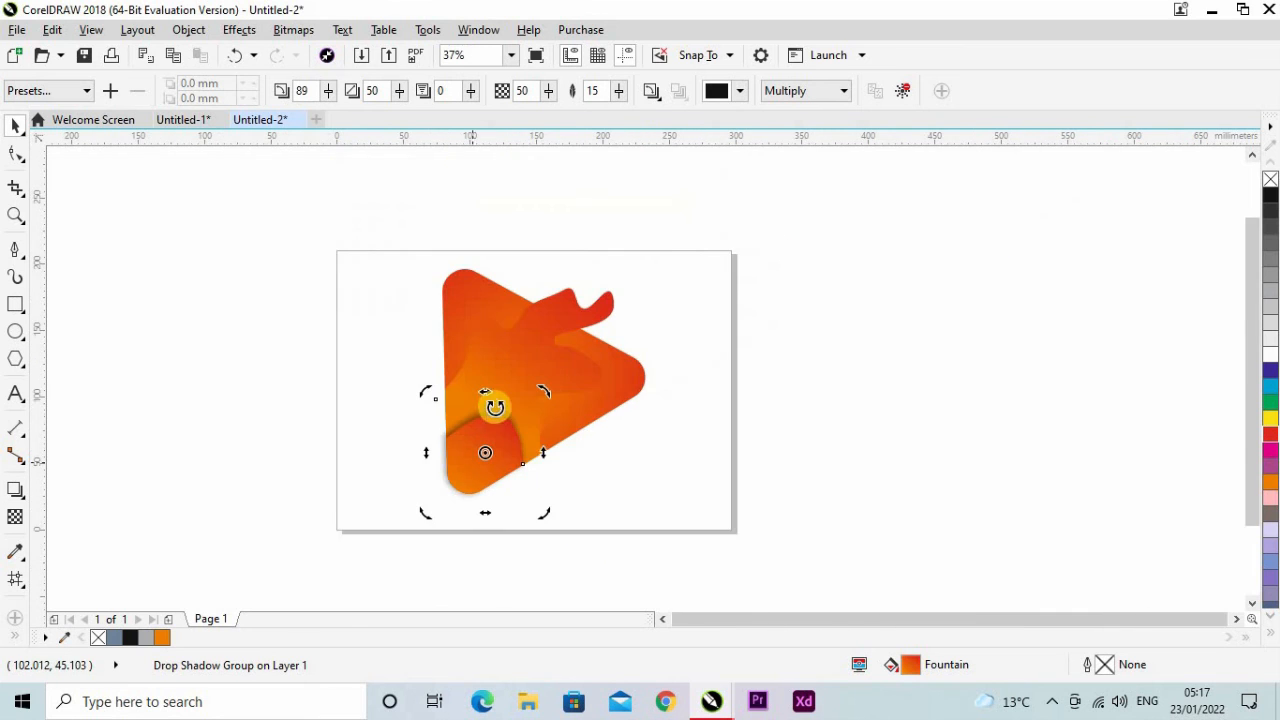
scroll(491, 406, "up", 1)
left_click(502, 385)
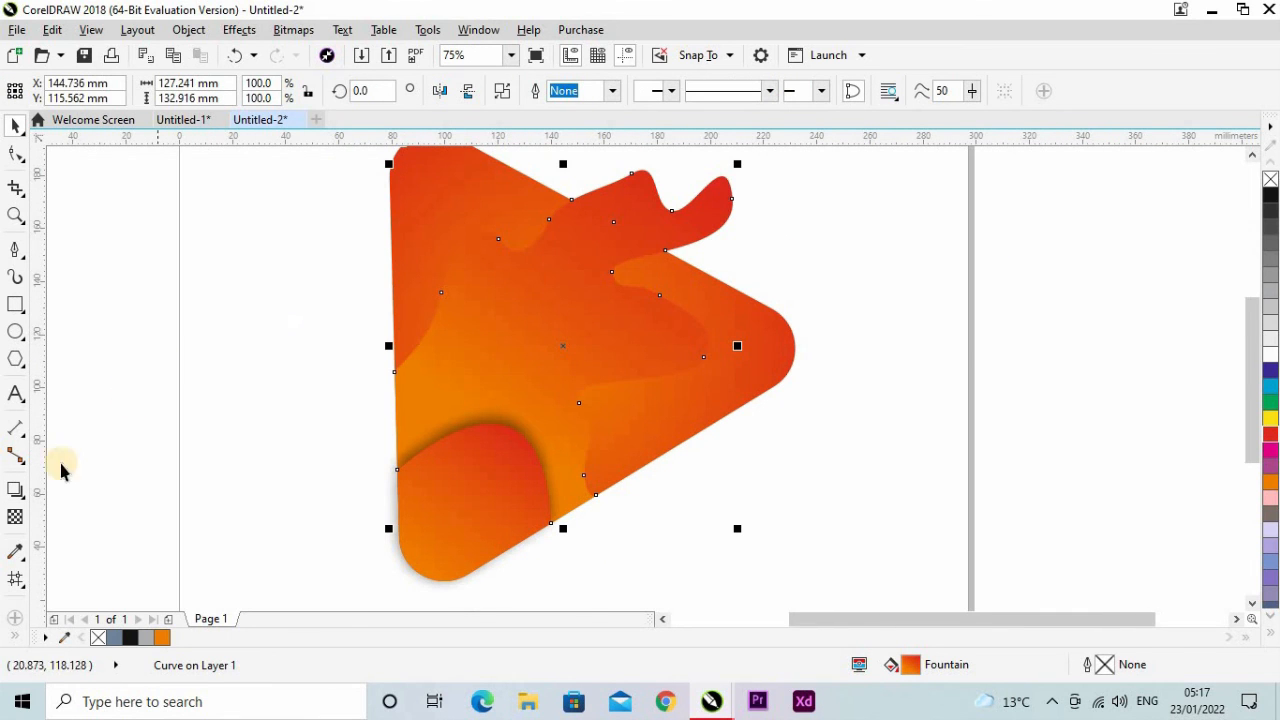
left_click(492, 426)
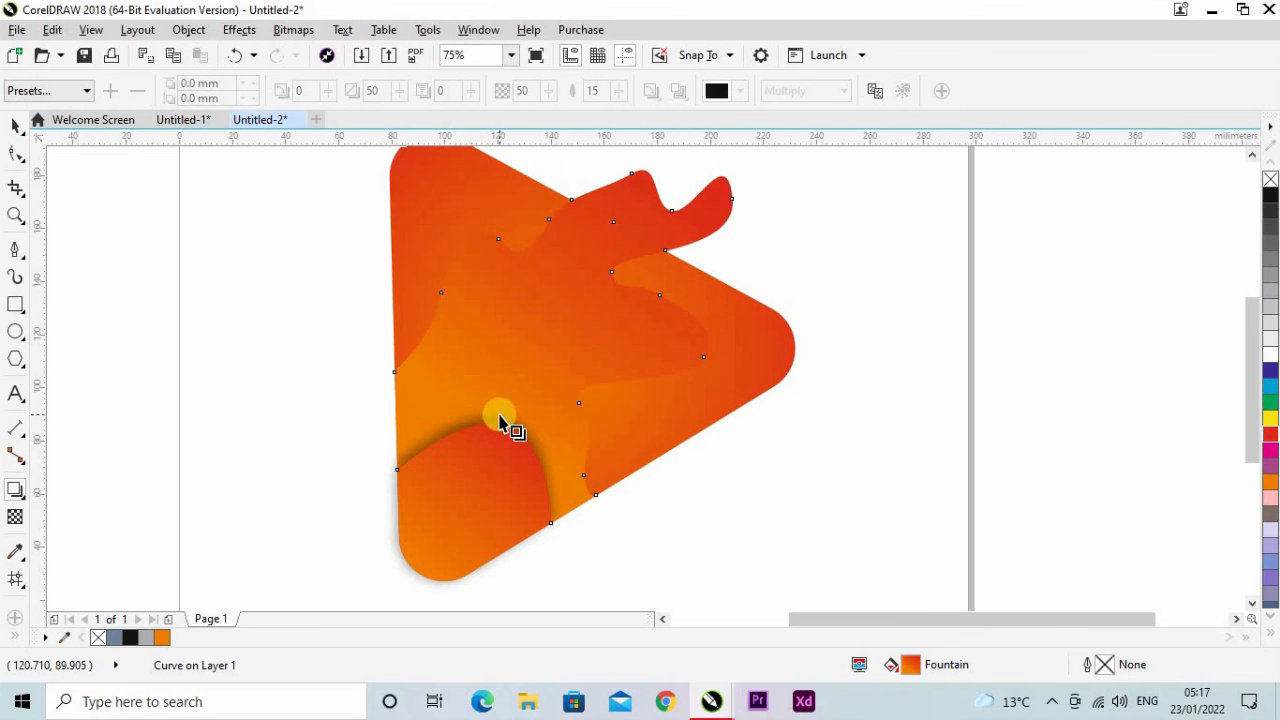
left_click_drag(500, 421, 667, 164)
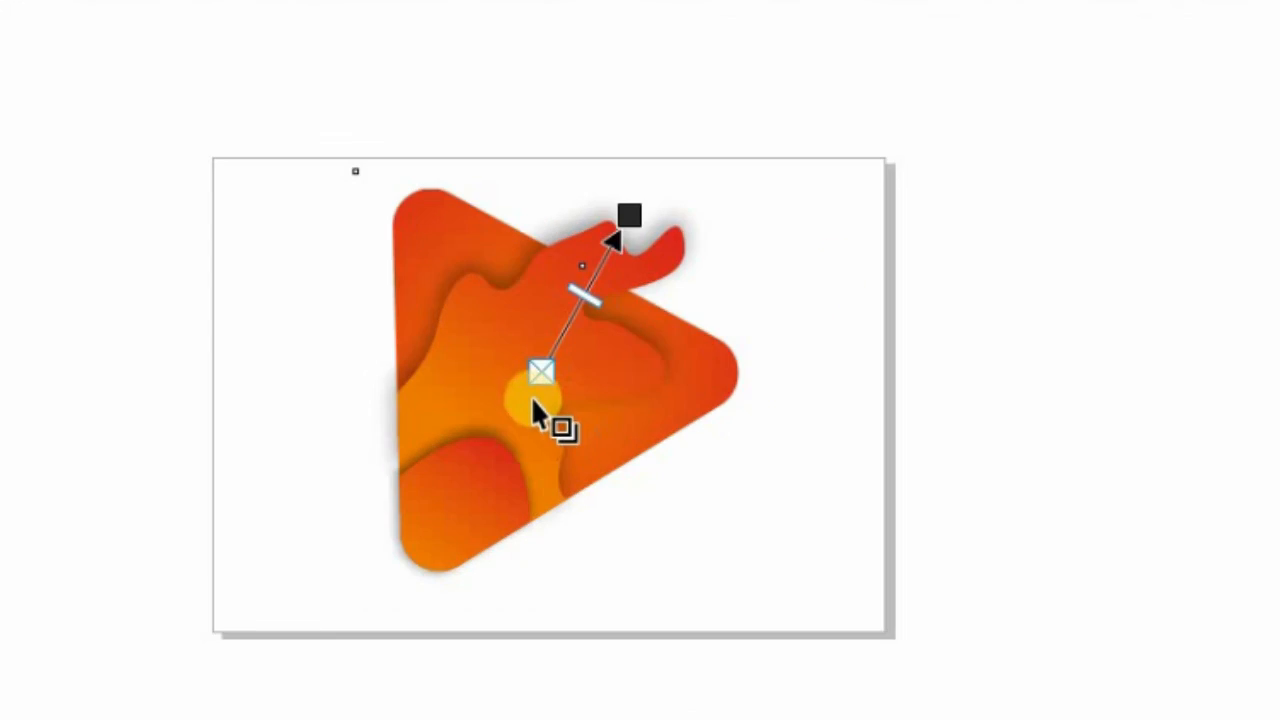